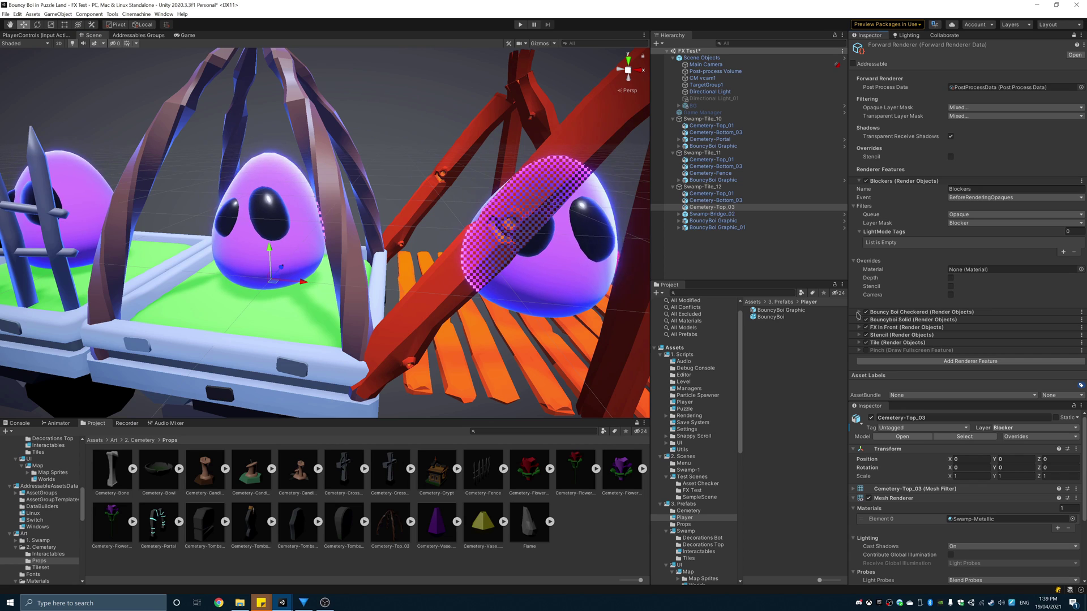
Examine the Bouncy Boi Checkered render feature's layer mask, override material and depth settings in the Forward Renderer.
click(859, 312)
scroll(863, 317, down, 5)
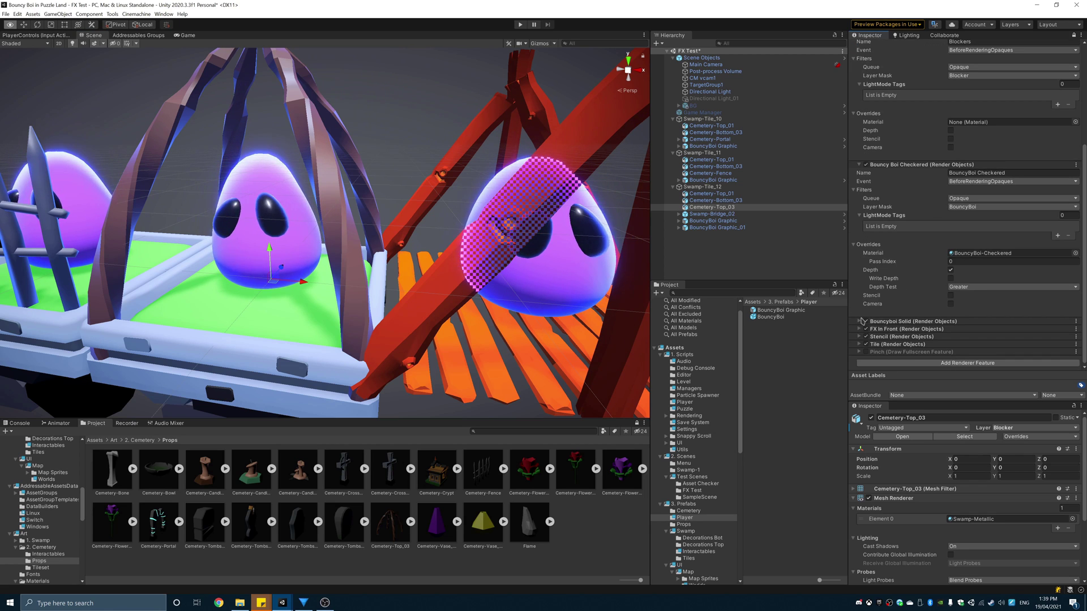
scroll(862, 320, up, 5)
click(871, 312)
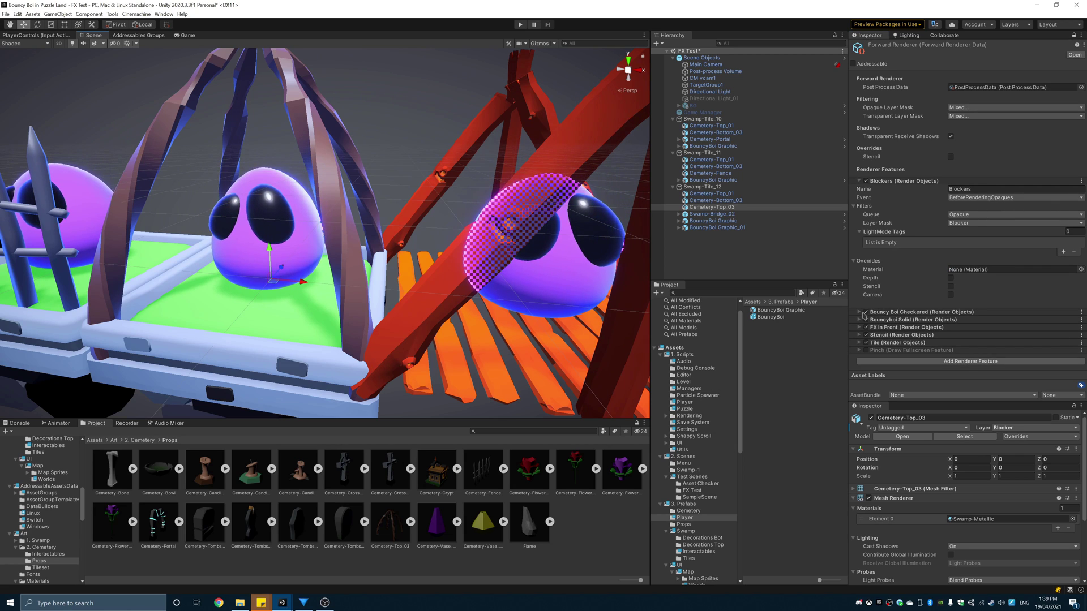
click(858, 312)
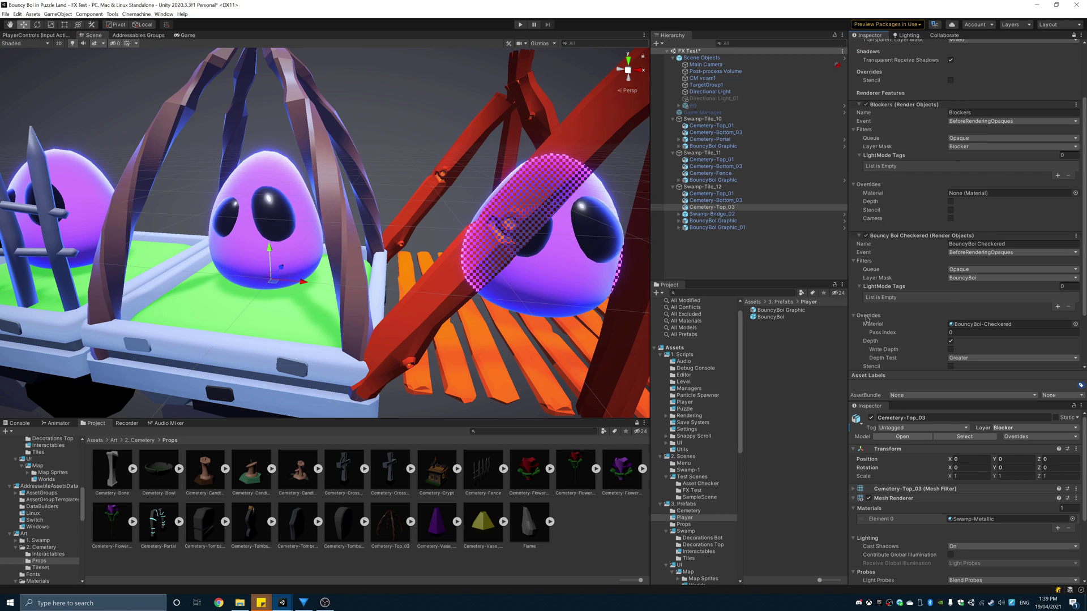
scroll(864, 315, down, 5)
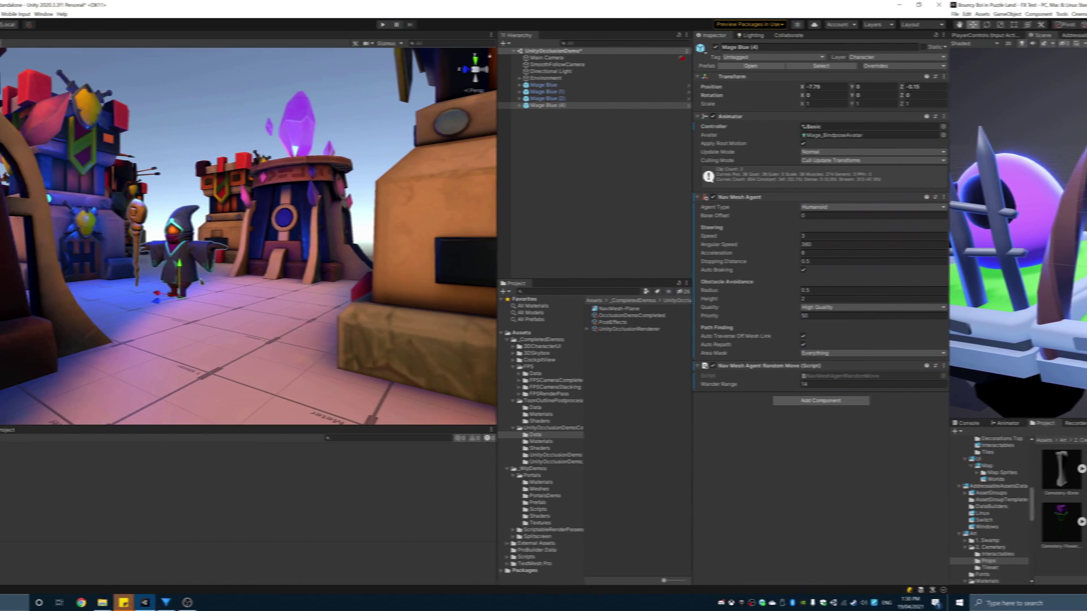
Assign the Mage Blue (4) object in the occlusion demo scene to the Character layer.
right_drag(430, 283, 310, 314)
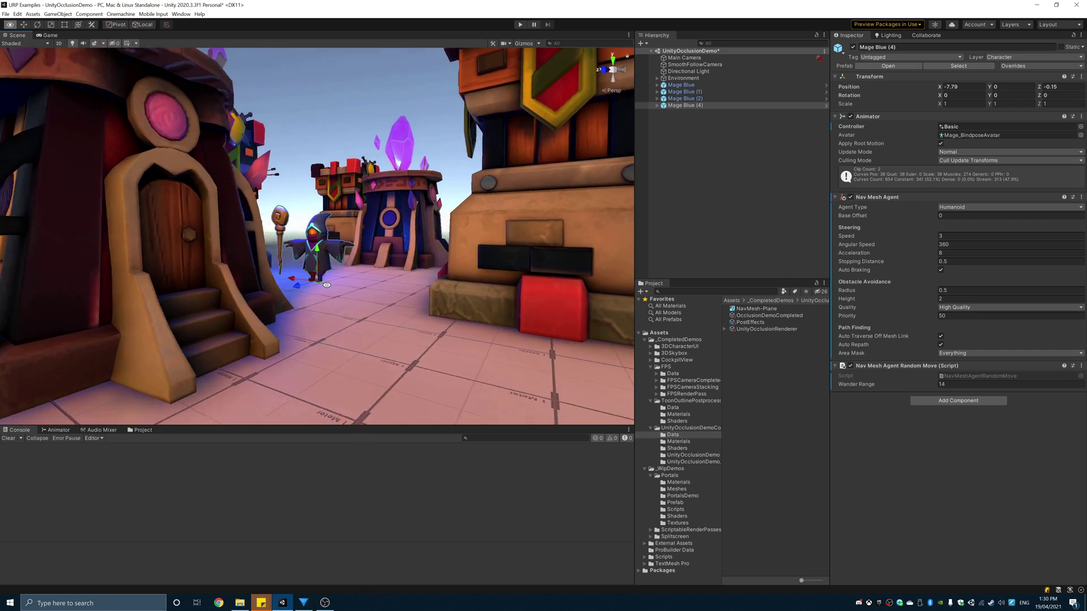
right_drag(326, 285, 361, 288)
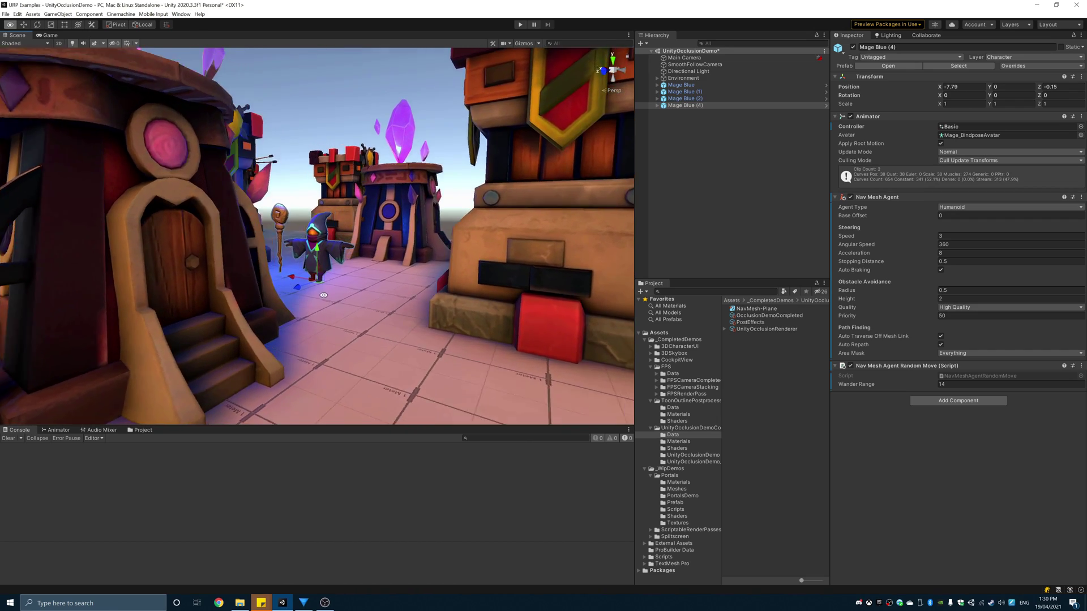
right_drag(310, 313, 311, 312)
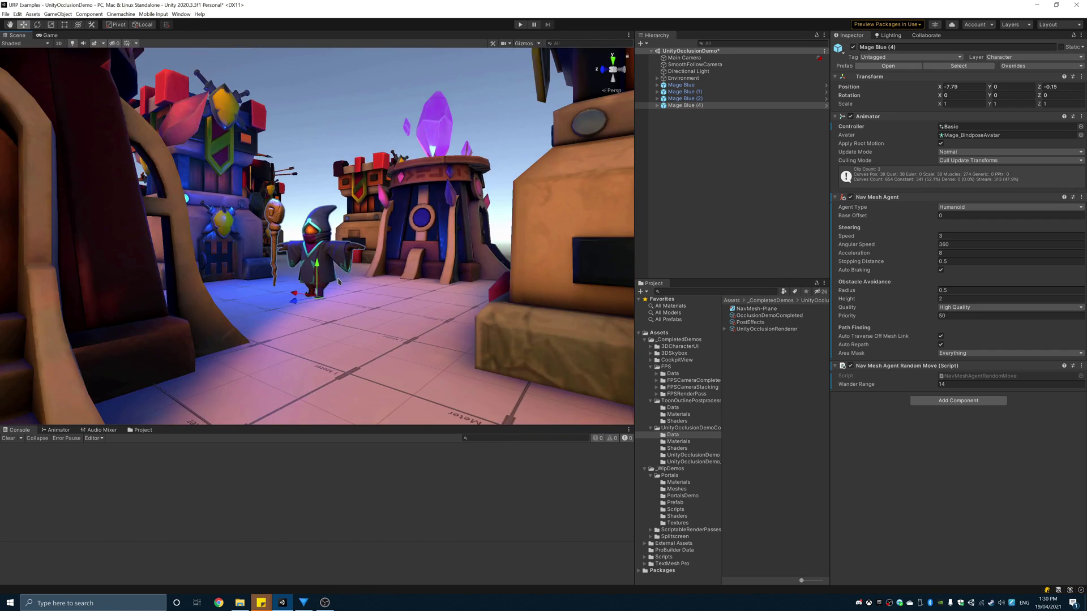
right_drag(355, 285, 332, 292)
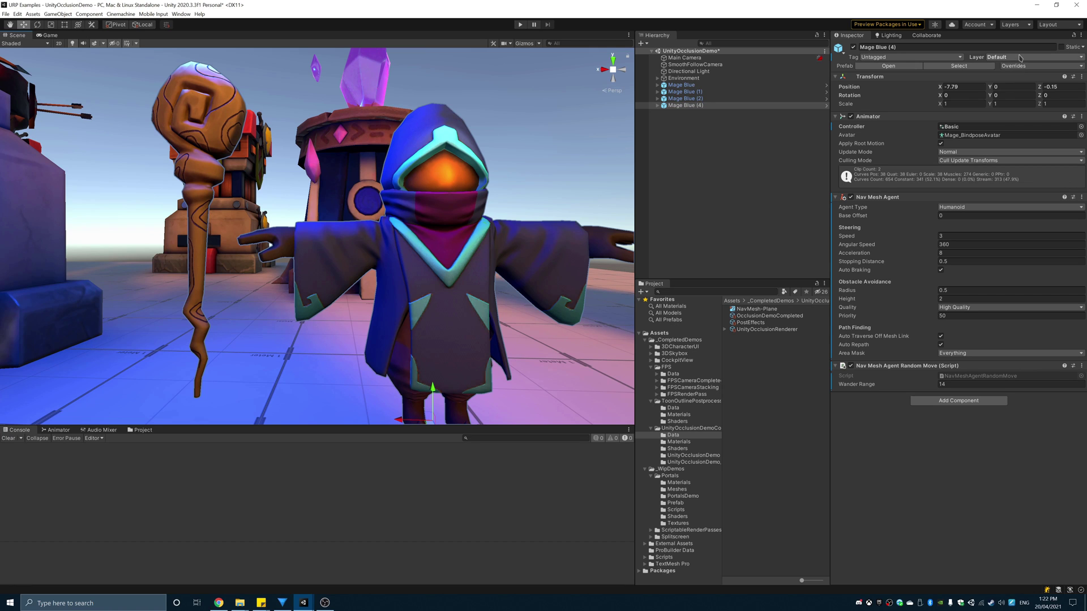
click(1020, 58)
click(1021, 110)
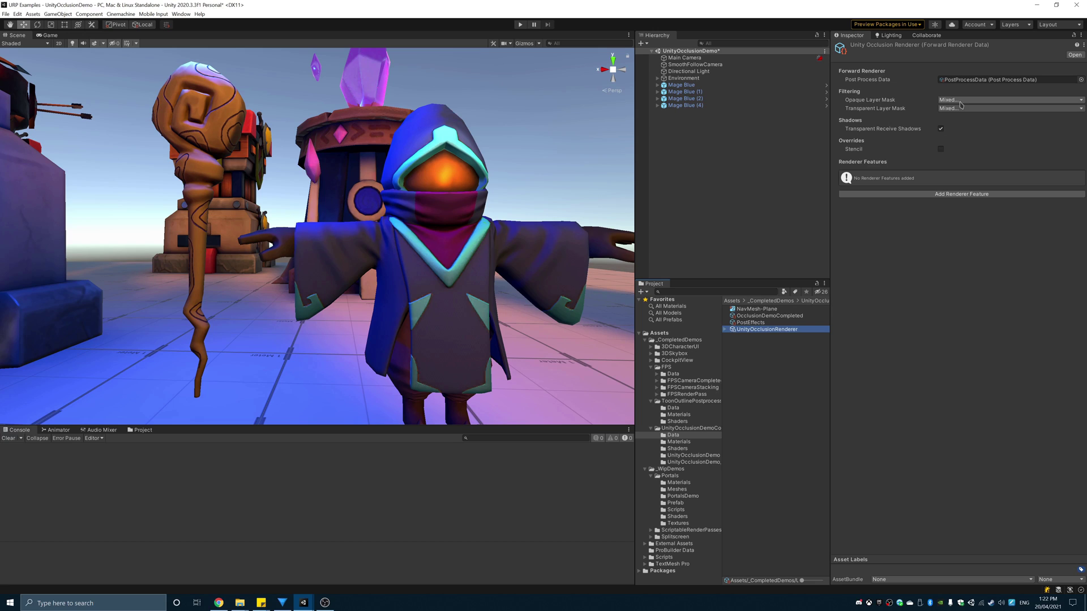
Exclude the Character layer from the occlusion renderer's Opaque Layer Mask.
click(963, 101)
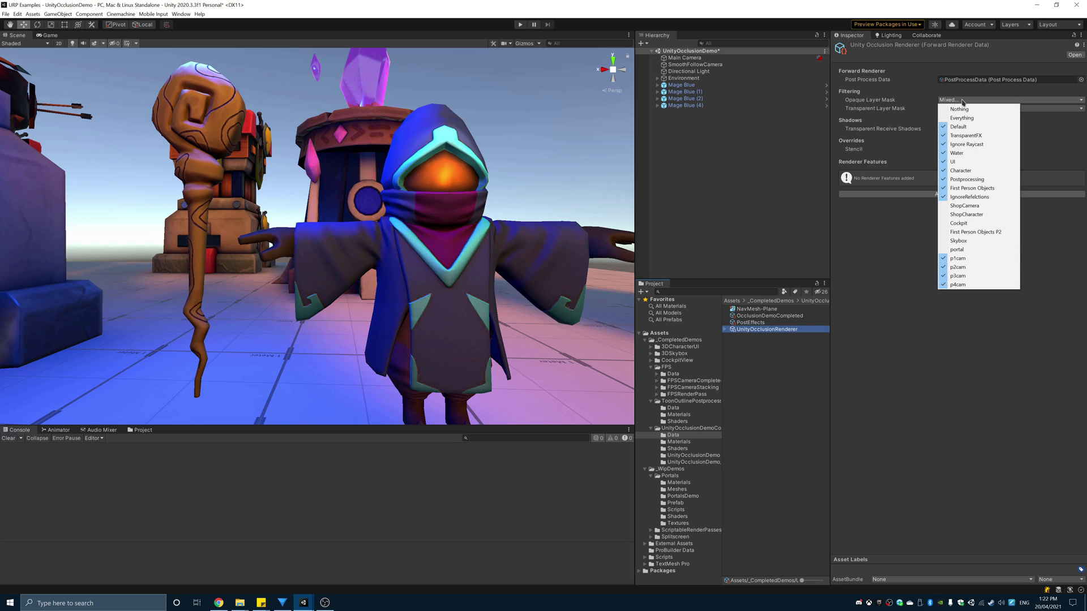
click(965, 171)
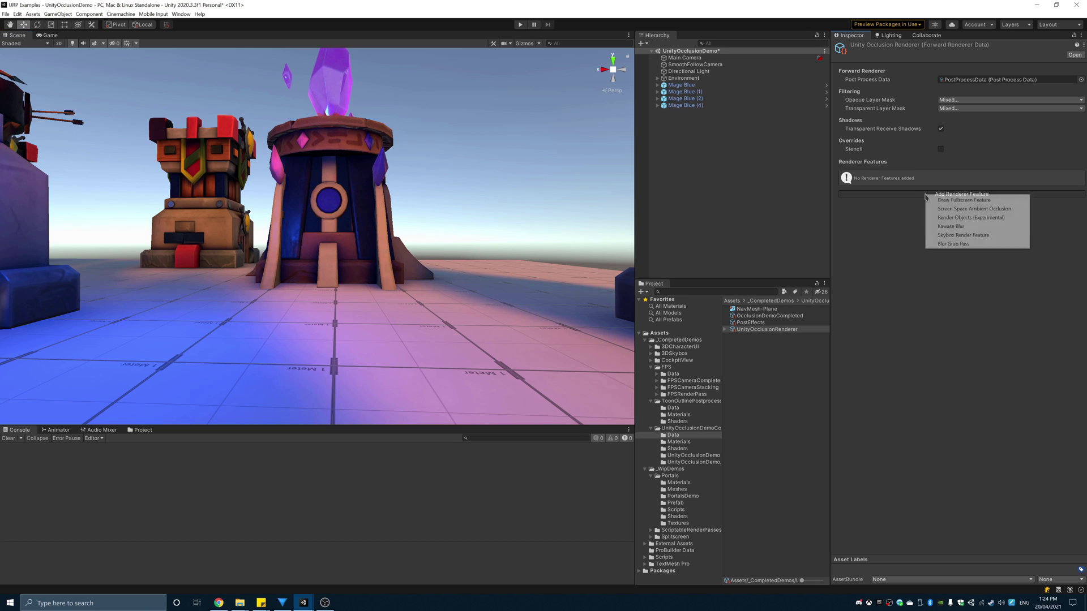
Add a Render Objects feature that filters the Character layer and overrides its material with Dither.
click(962, 203)
click(1010, 215)
click(960, 286)
click(1080, 240)
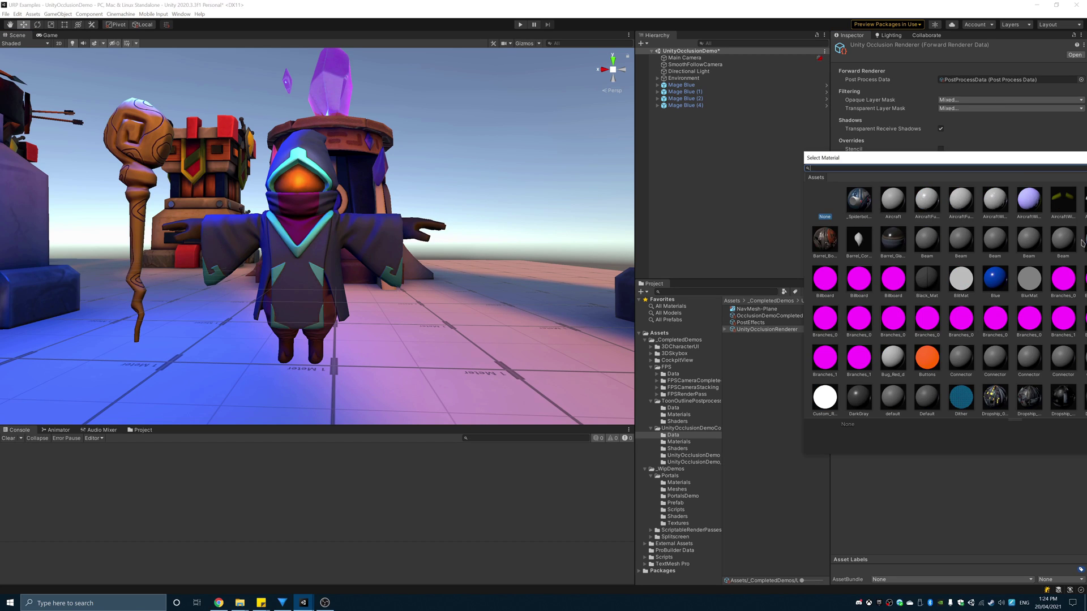
text(dither)
double_click(891, 203)
Enable the feature's depth override with Write Depth off and Depth Test set to Greater.
click(940, 257)
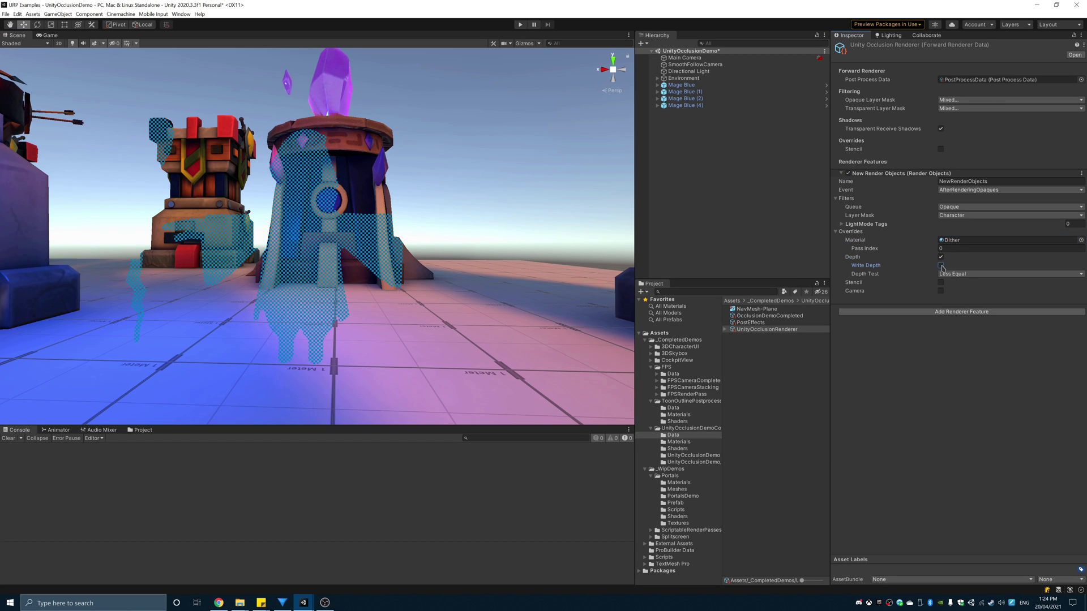
click(940, 265)
click(1008, 274)
click(962, 323)
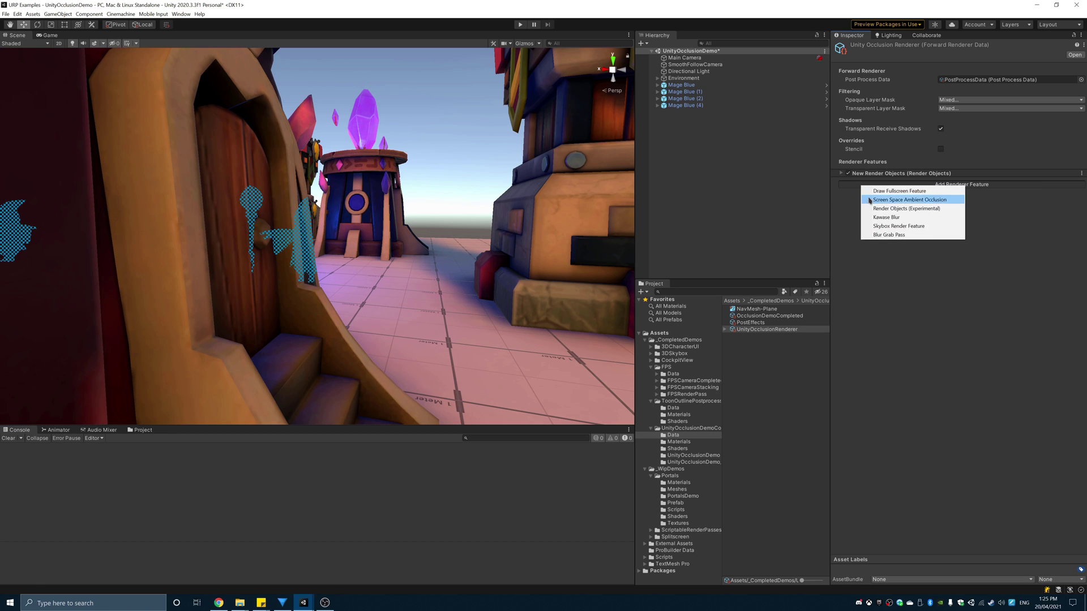
Add a second Render Objects feature with its Layer Mask set to Character.
click(905, 199)
click(986, 224)
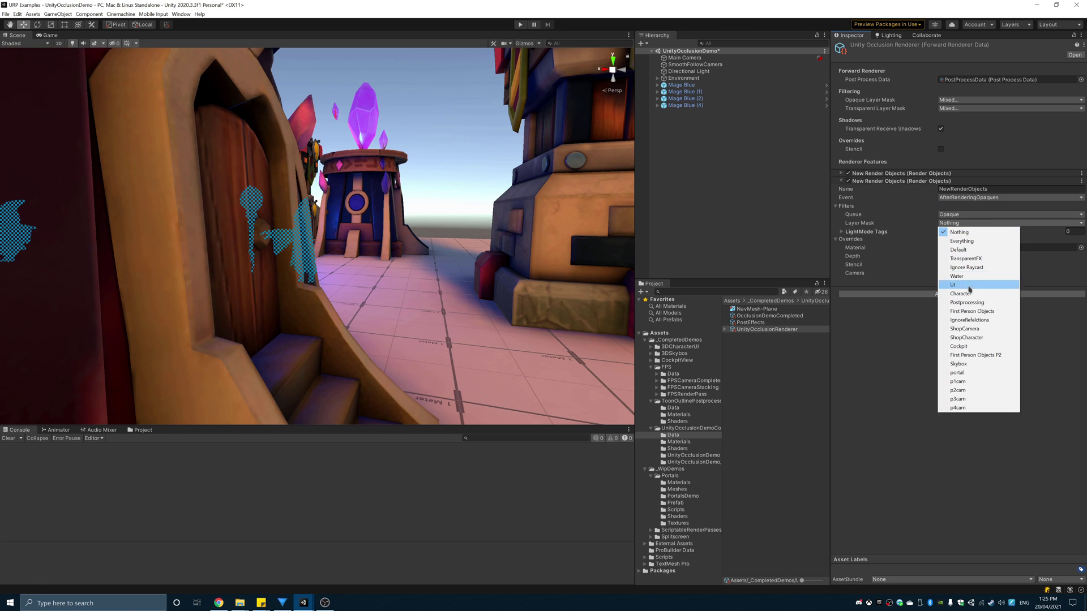
click(962, 288)
right_drag(304, 239, 322, 242)
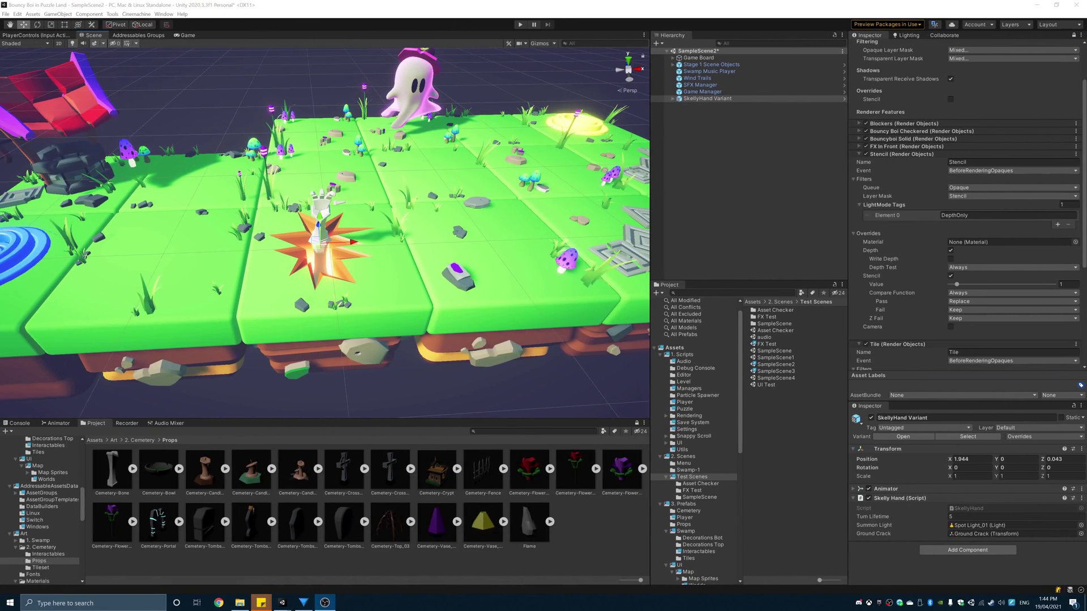
Slide the SkellyHand Variant with its ground crack across the game board tiles.
right_drag(391, 266, 368, 296)
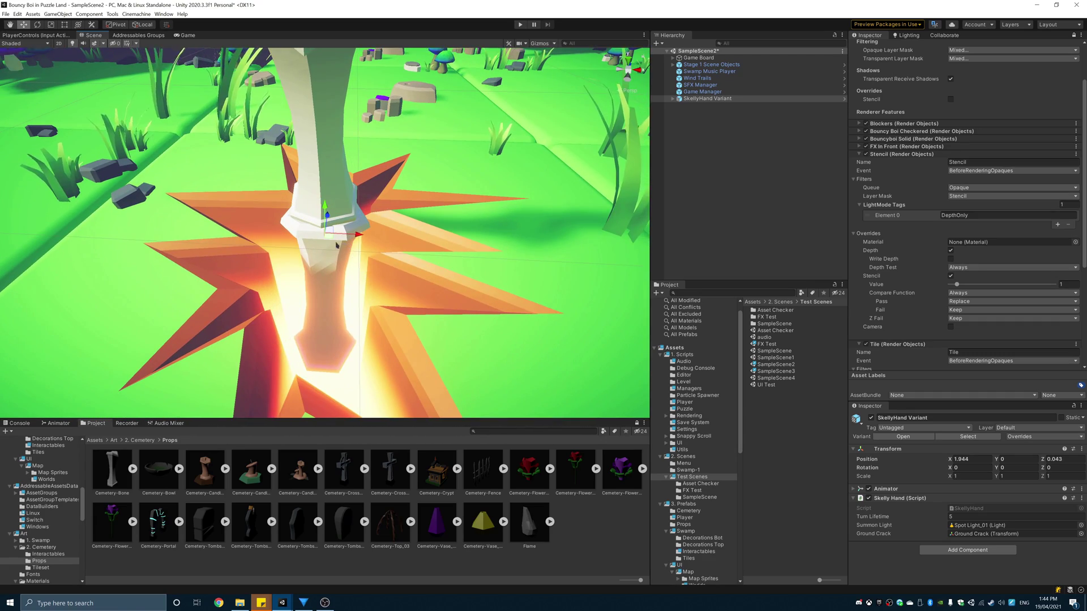
drag(328, 239, 413, 261)
scroll(349, 282, down, 10)
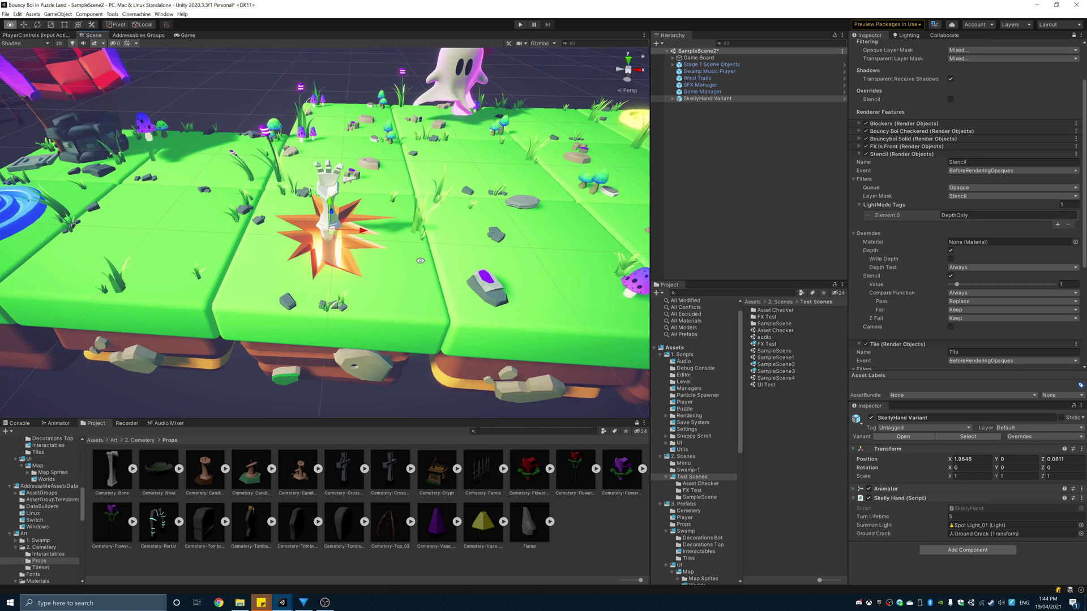
drag(334, 227, 85, 312)
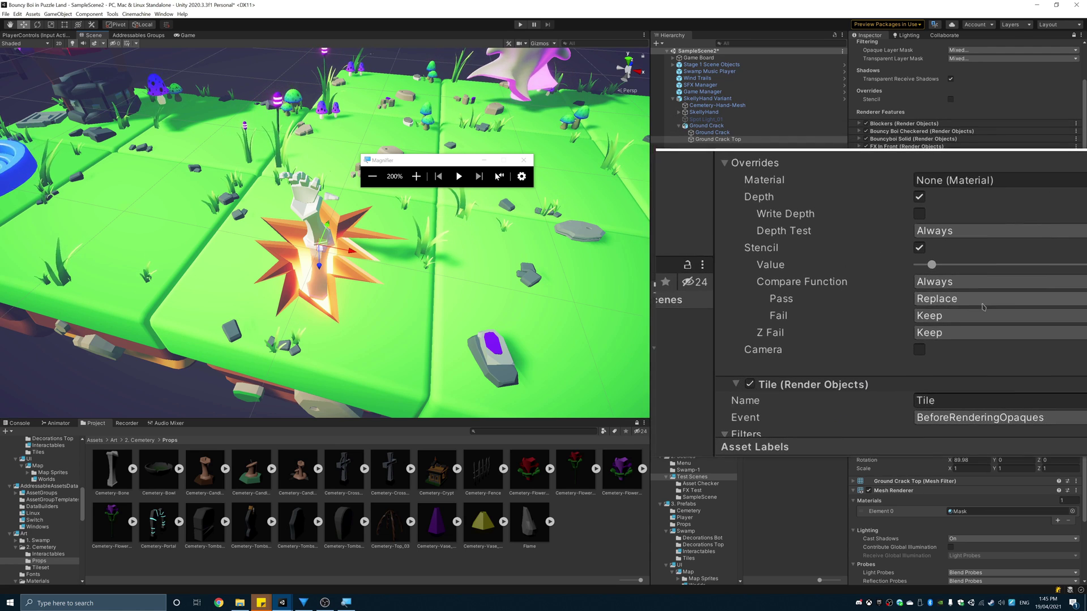
Compare the stencil override settings of the Stencil and Tile render features under magnification.
scroll(1002, 304, down, 5)
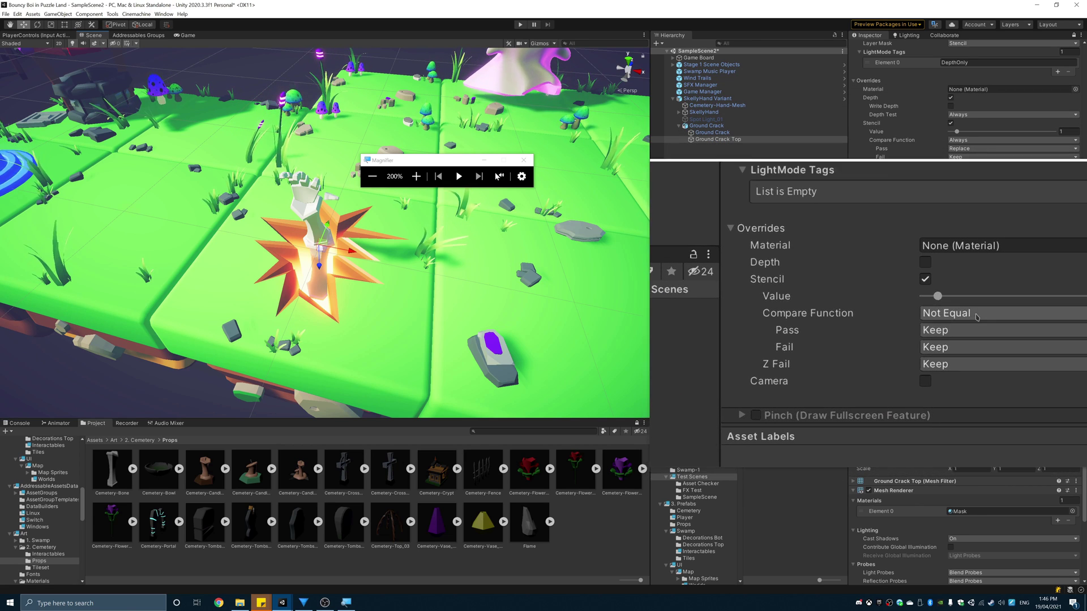
key(super+Escape)
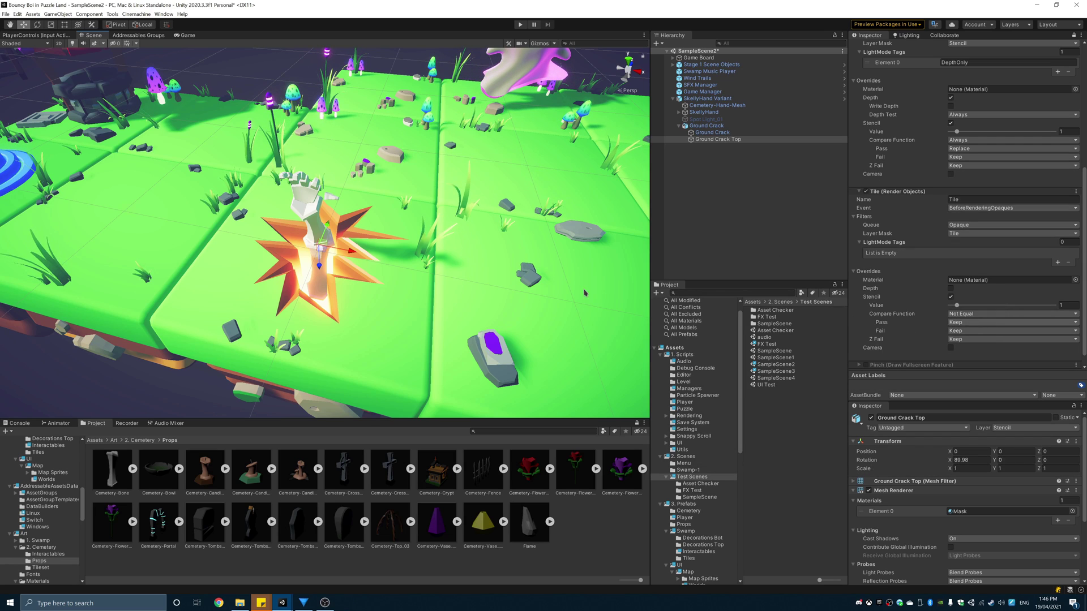
Change the layer of the Tile object beneath the skeleton hand to Default.
click(407, 323)
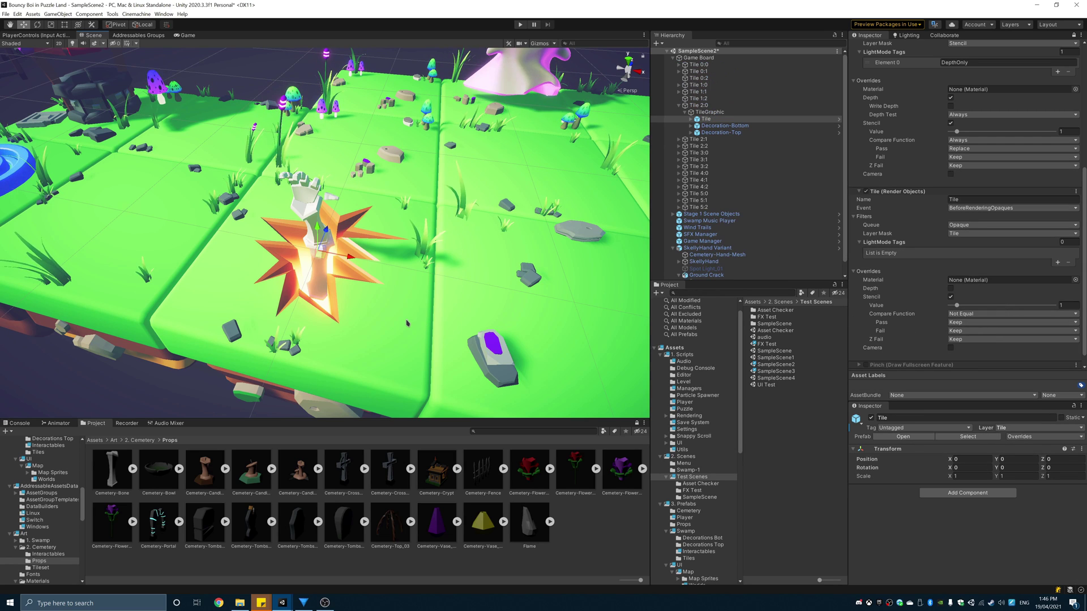
click(712, 113)
key(super+plus)
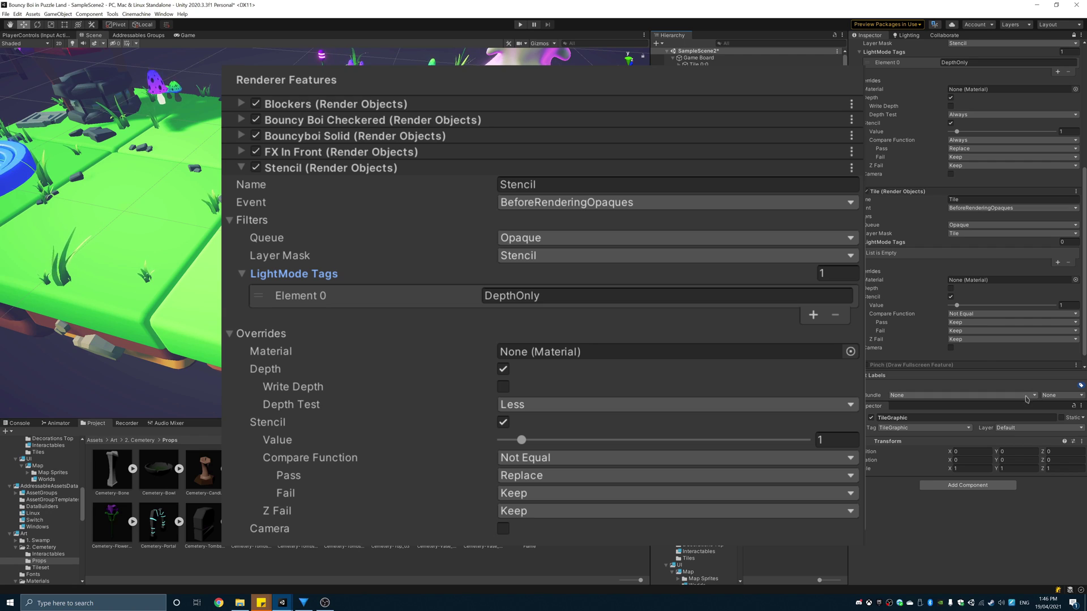
key(Left)
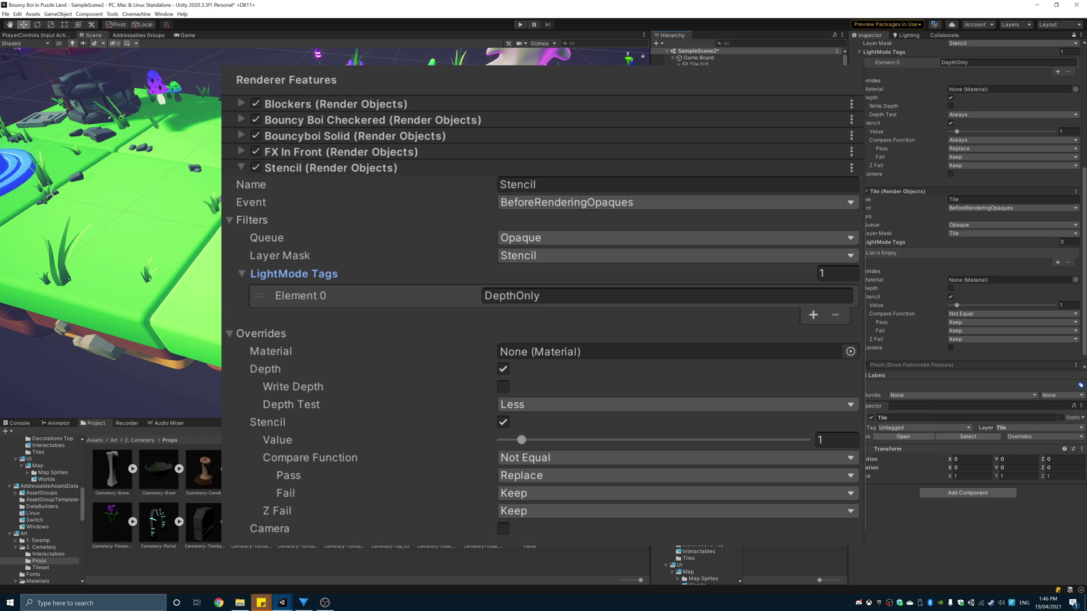
click(997, 429)
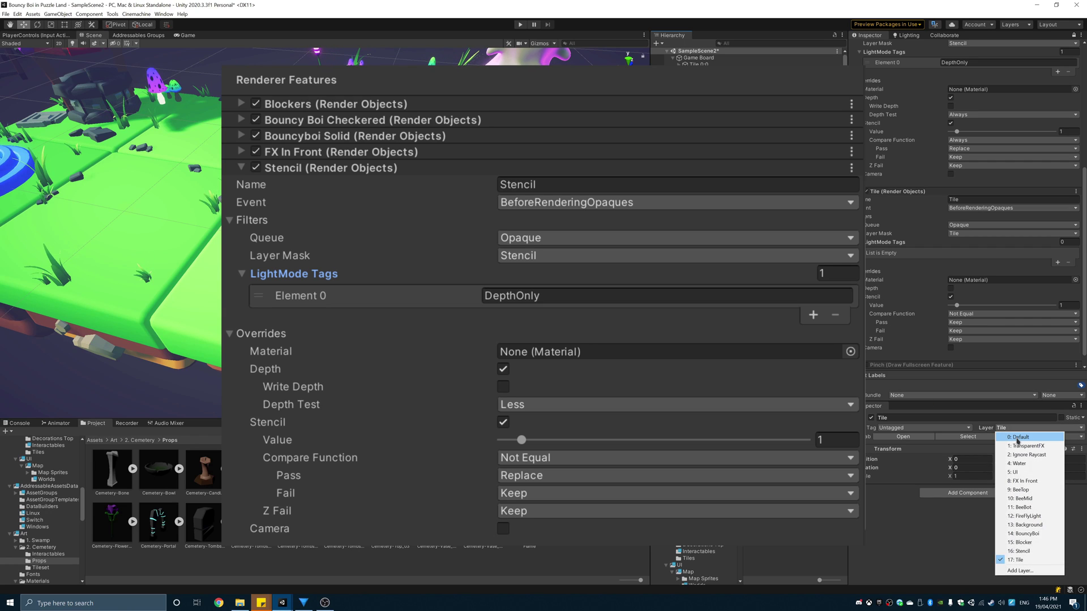
click(1017, 437)
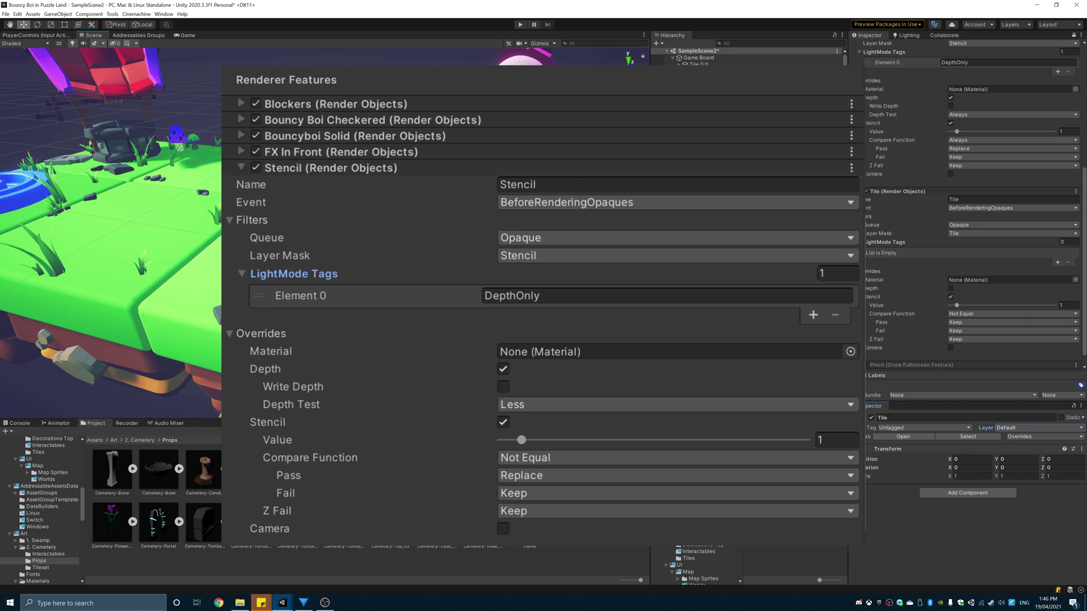
Set the object's layer back to Tile and apply the layer to its child objects as well.
click(1019, 429)
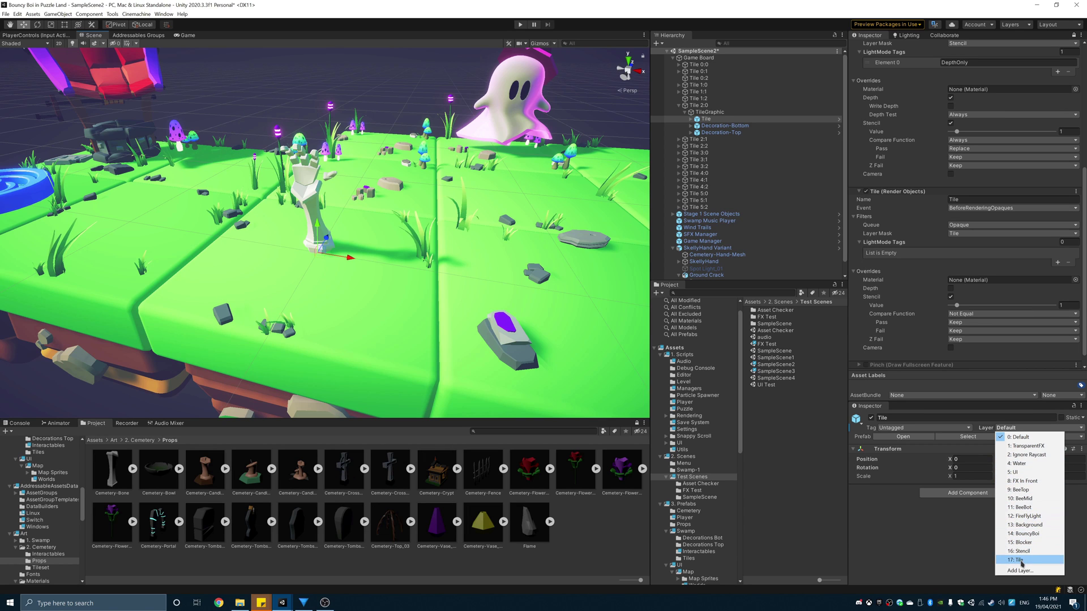
click(1016, 559)
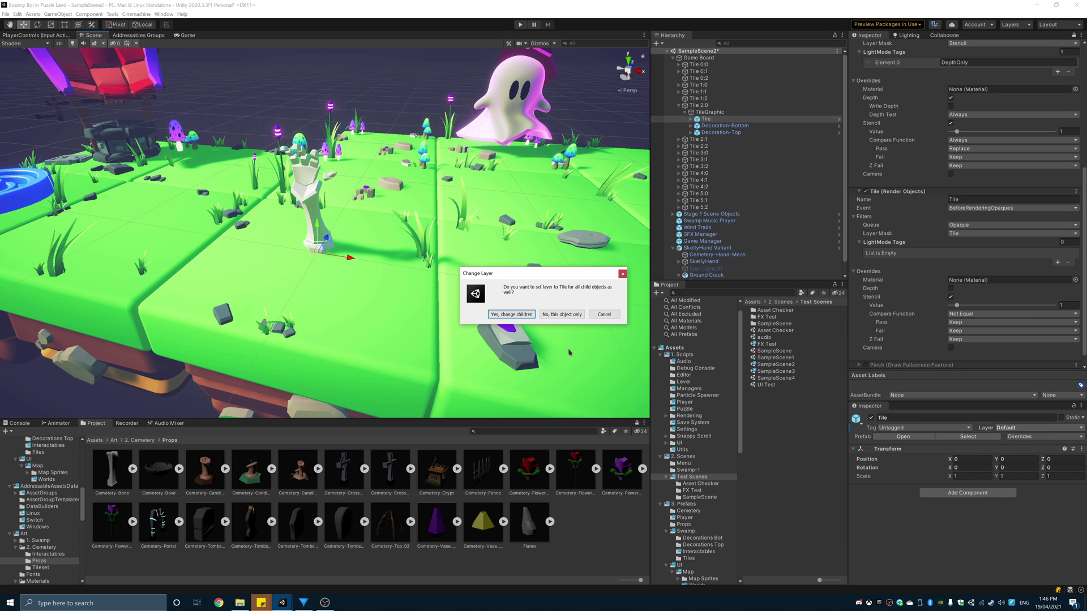
click(562, 314)
click(1044, 433)
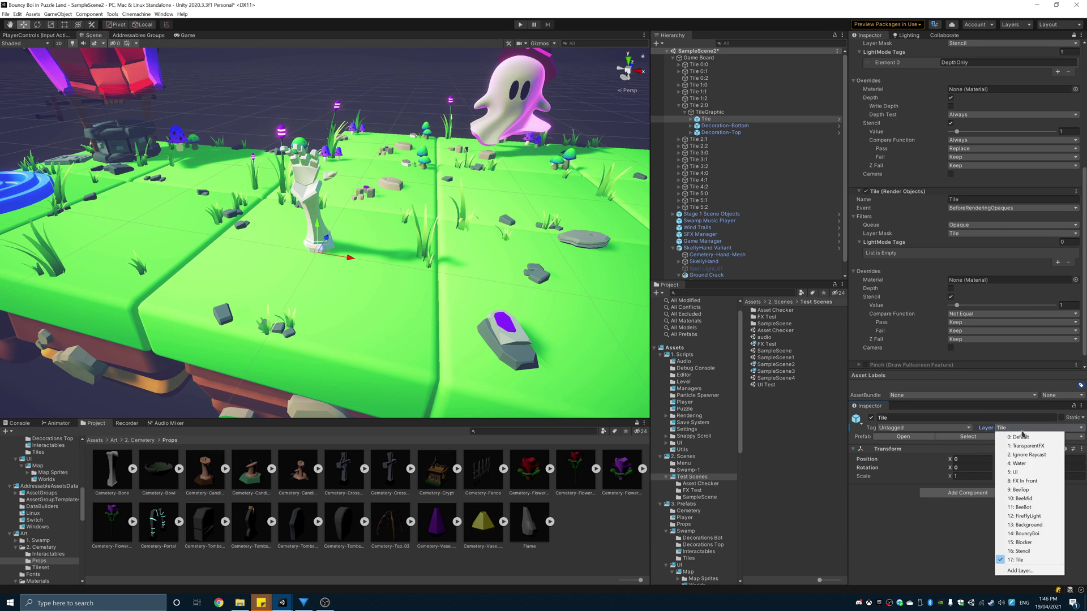
click(1018, 562)
click(520, 315)
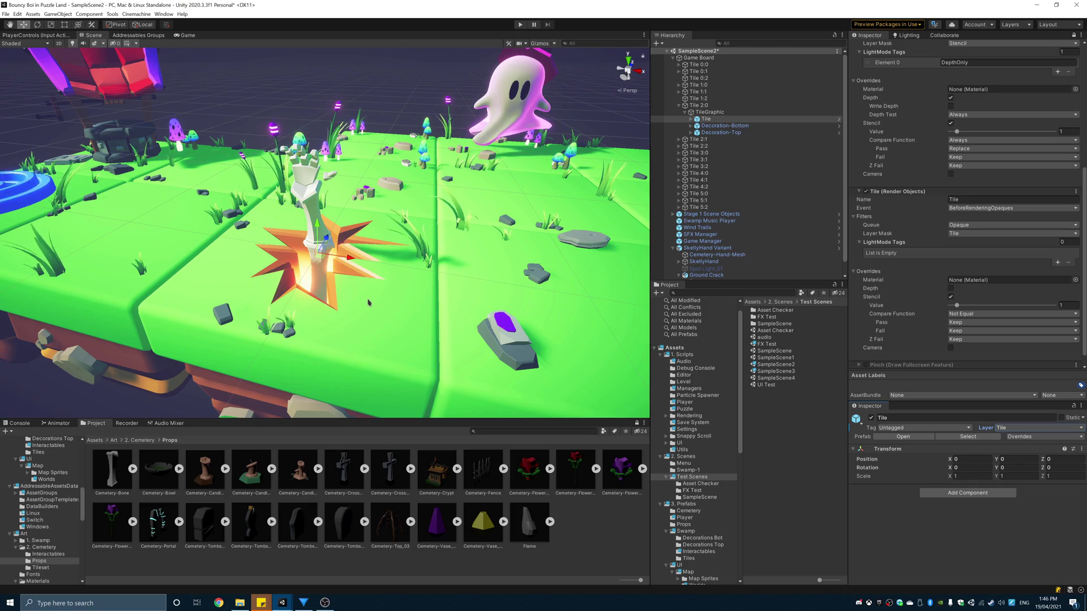
alt+drag(368, 303, 255, 294)
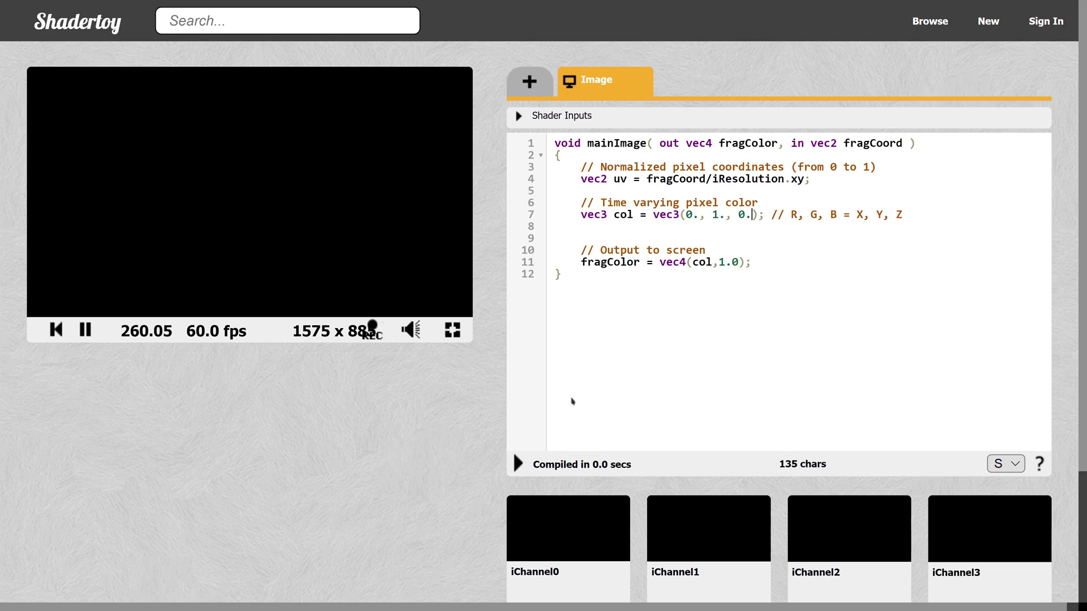
Compile the solid green shader, and recompile it with the line "col.r = uv.x;" added below the vec3 col declaration.
click(516, 463)
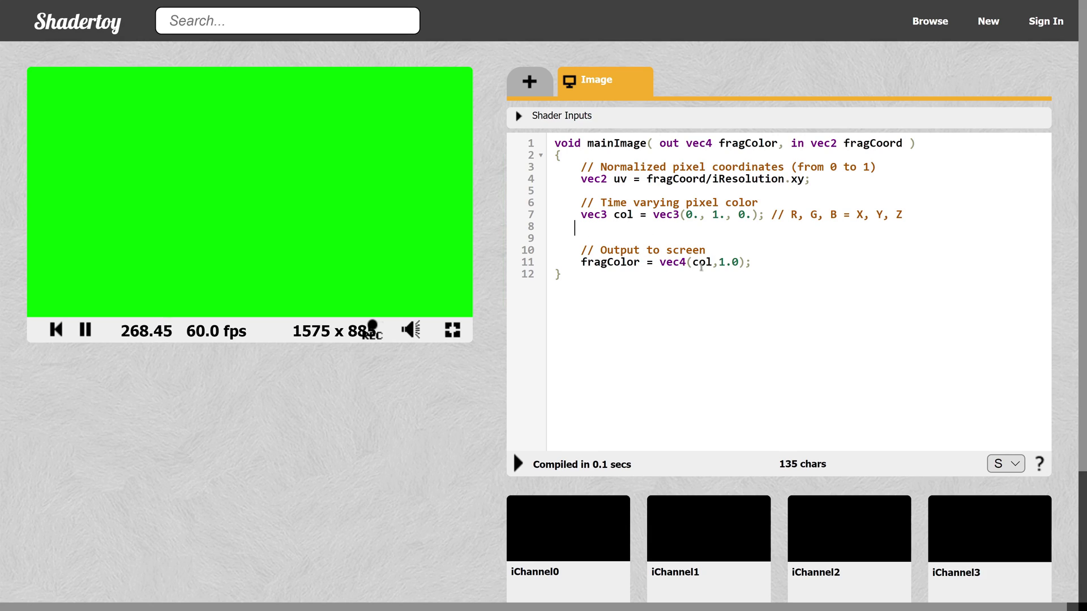
key(Return)
key(Up)
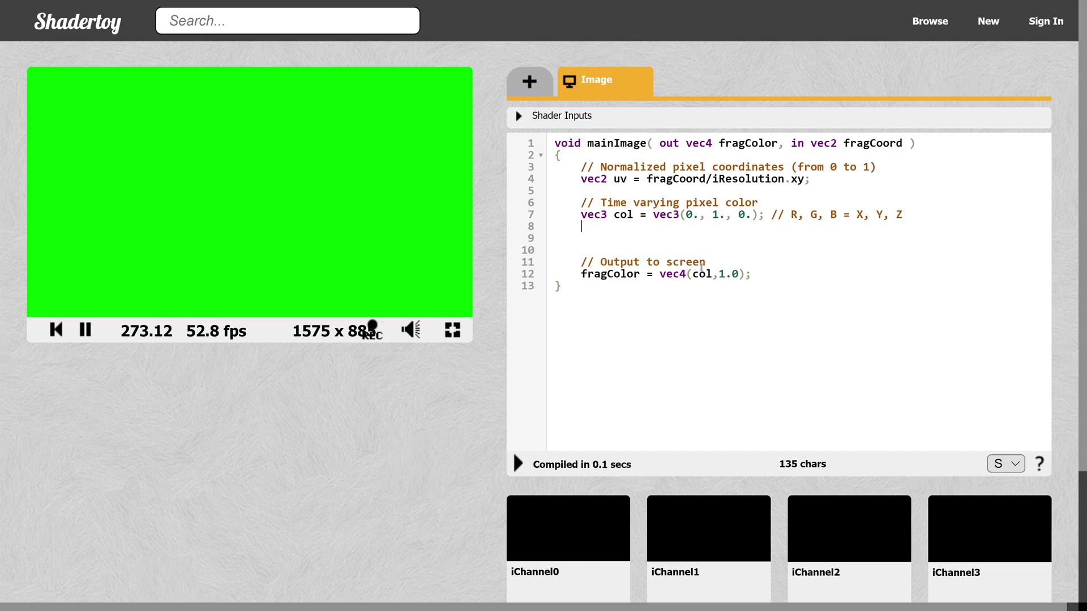
text(col.r = uv.x;)
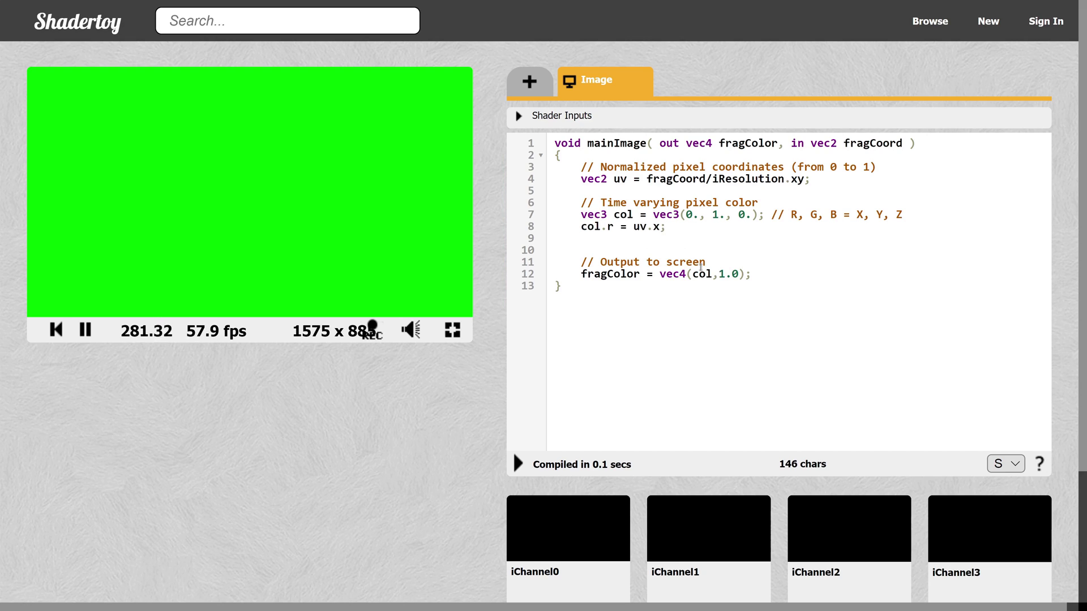
key(alt+Return)
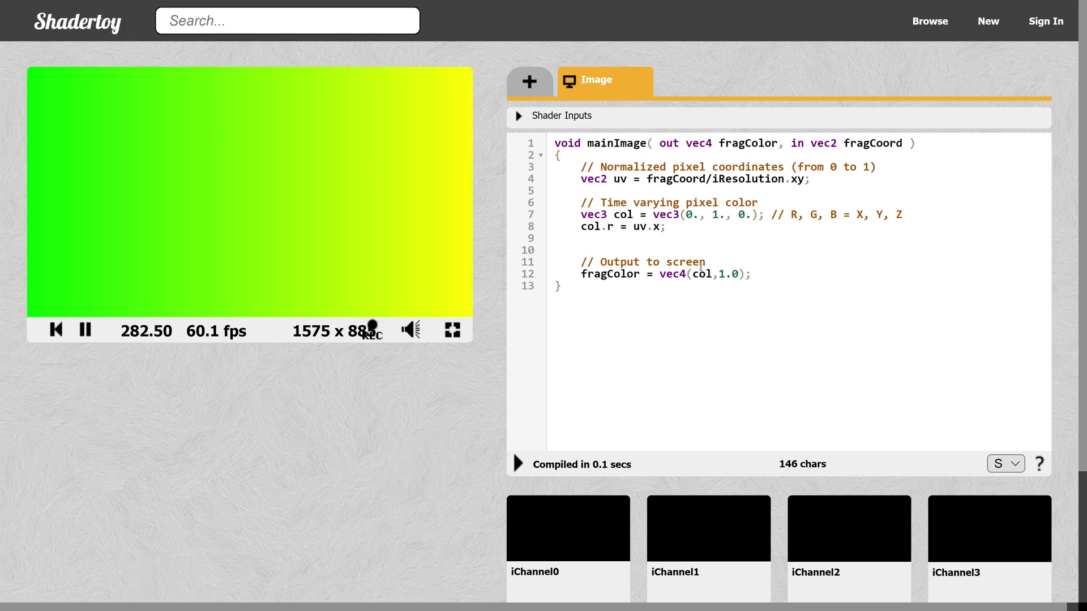
Set the green component of the vec3 col declaration to 0. and recompile the shader.
key(Delete)
text(0)
key(alt+Return)
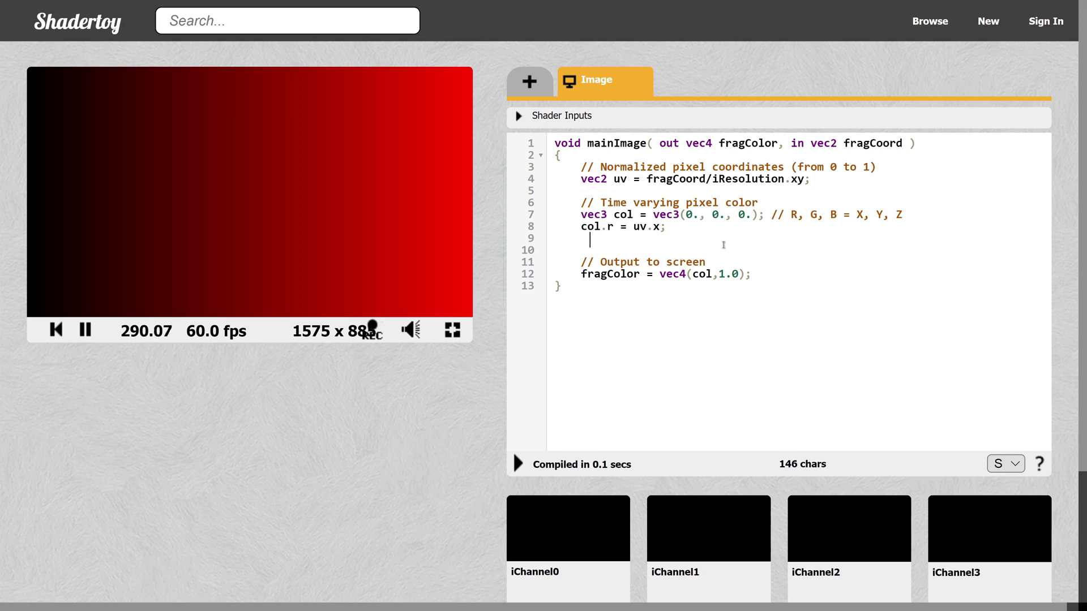
Add the line "col.g = uv.y;" below the red channel assignment and recompile the shader.
text(col.)
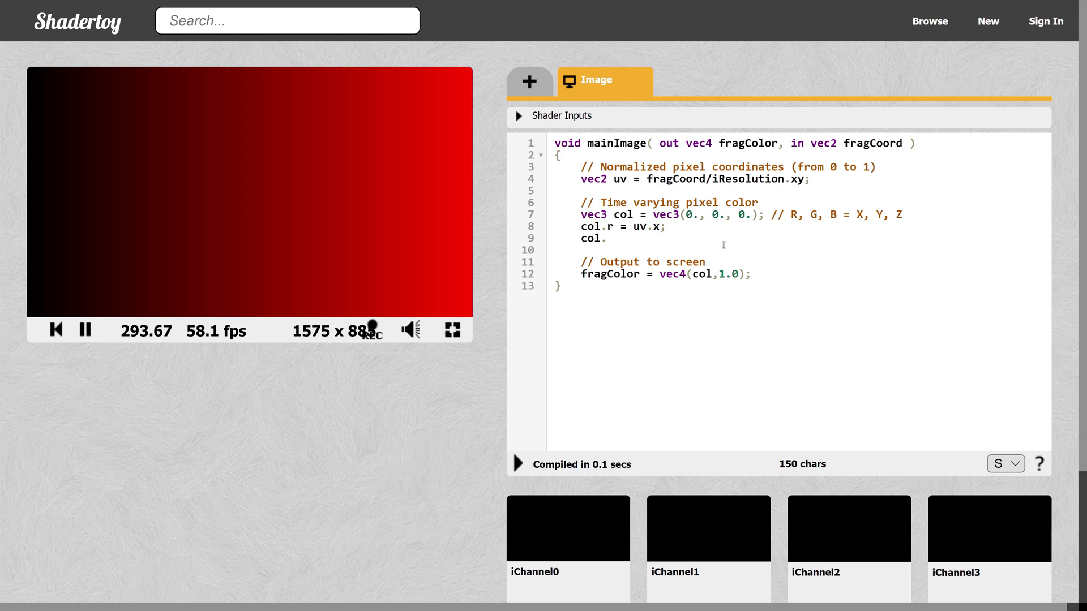
text(g)
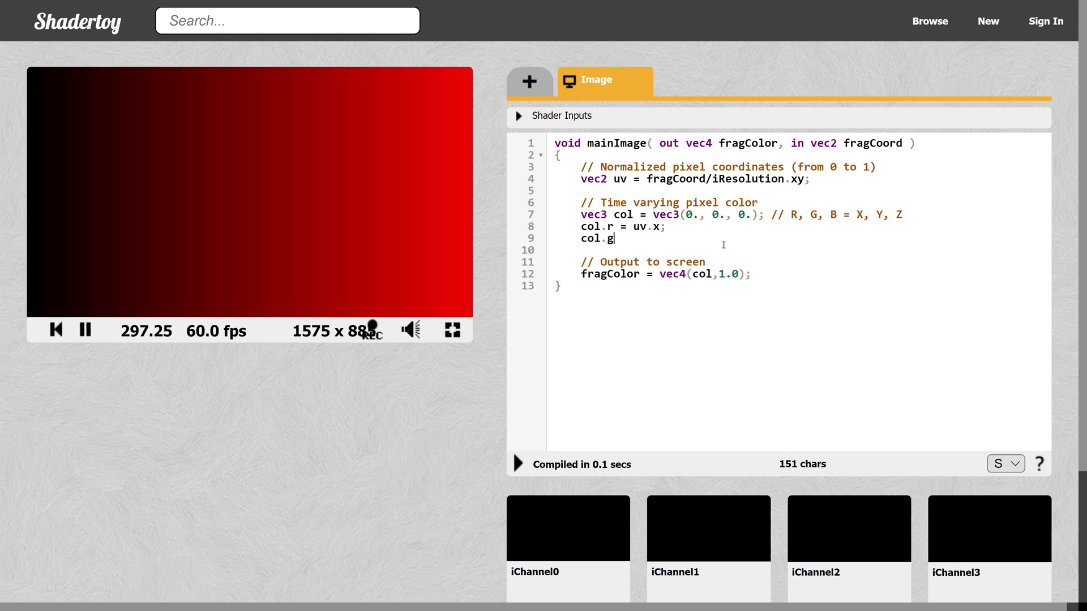
text( = uv.y;)
key(alt+Return)
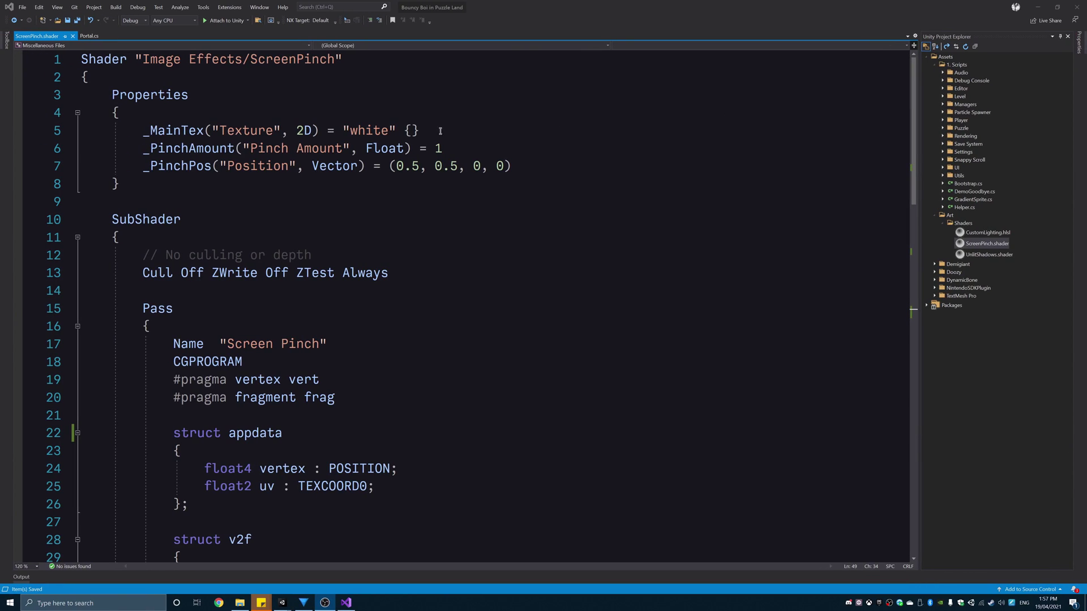
Switch to Visual Studio and review the _MainTex, _PinchAmount and _PinchPos property declarations in ScreenPinch.shader.
drag(138, 137, 281, 127)
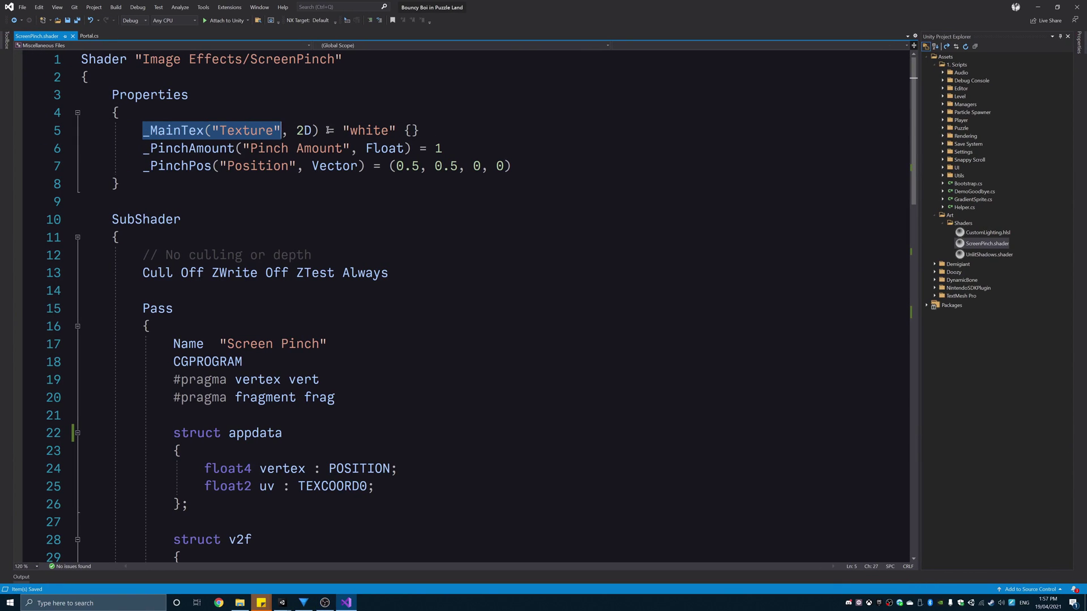
double_click(208, 150)
drag(207, 150, 348, 152)
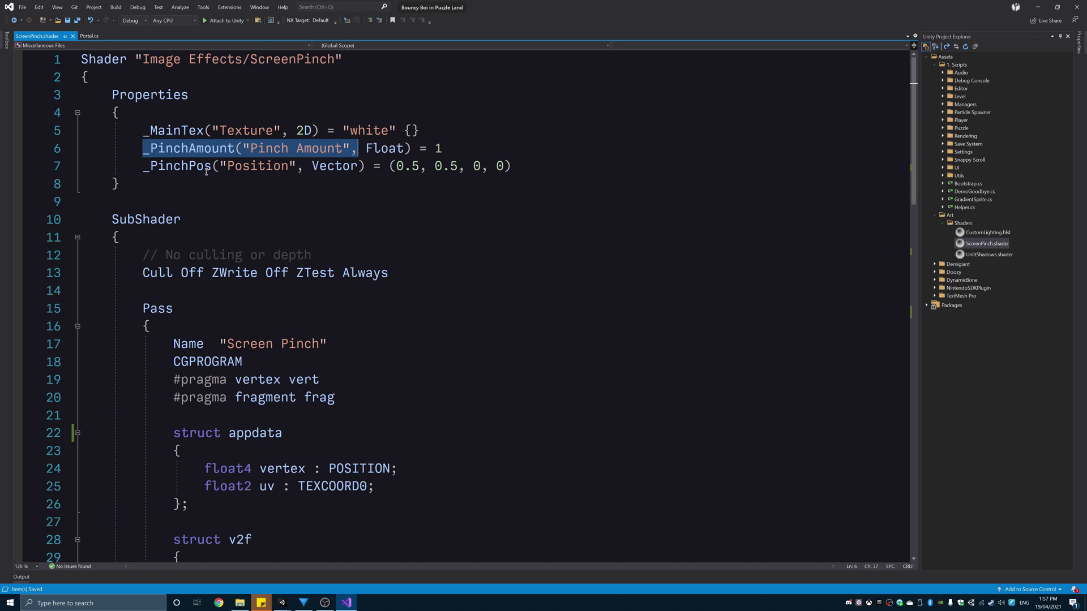
double_click(201, 168)
drag(201, 168, 377, 167)
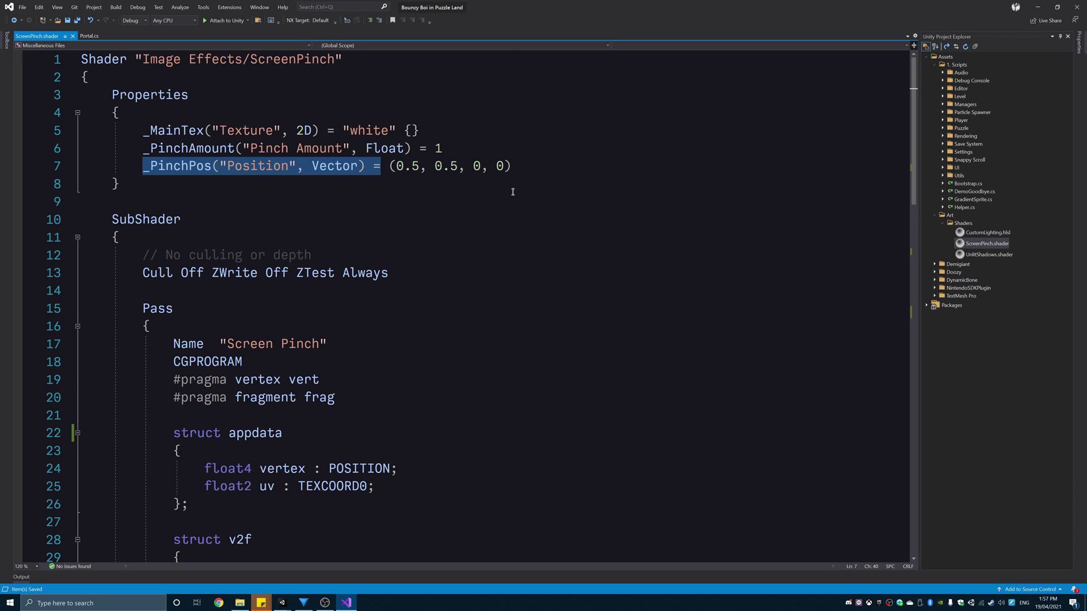
Highlight the Name declaration of the "Screen Pinch" pass in the SubShader.
scroll(513, 192, down, 3)
double_click(188, 184)
drag(188, 184, 311, 186)
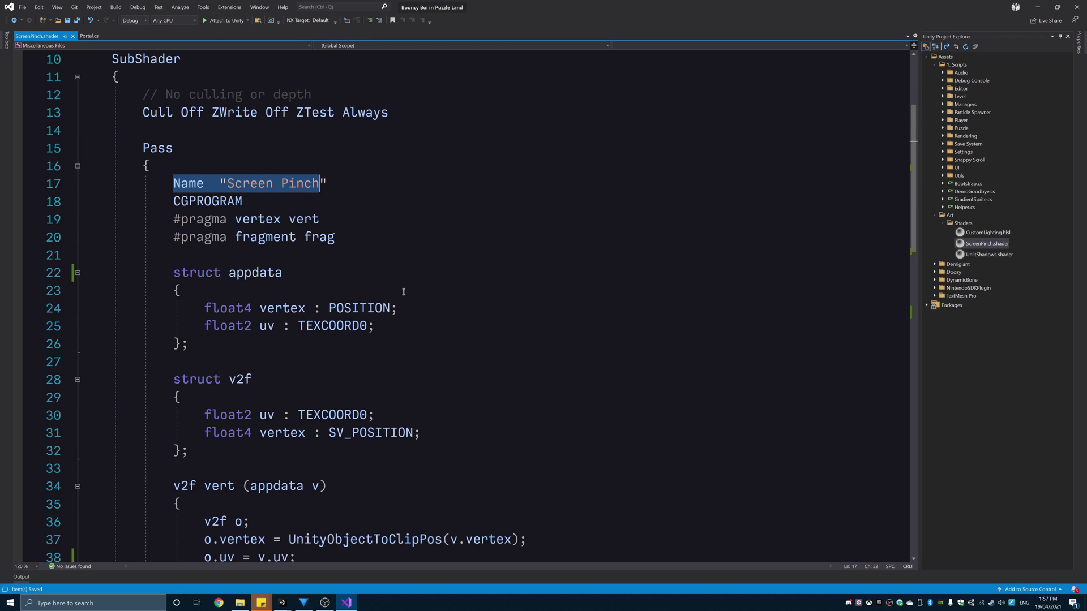
Examine the body of the Warp function, from the dir calculation to the exp line that uses _PinchAmount.
scroll(403, 291, down, 5)
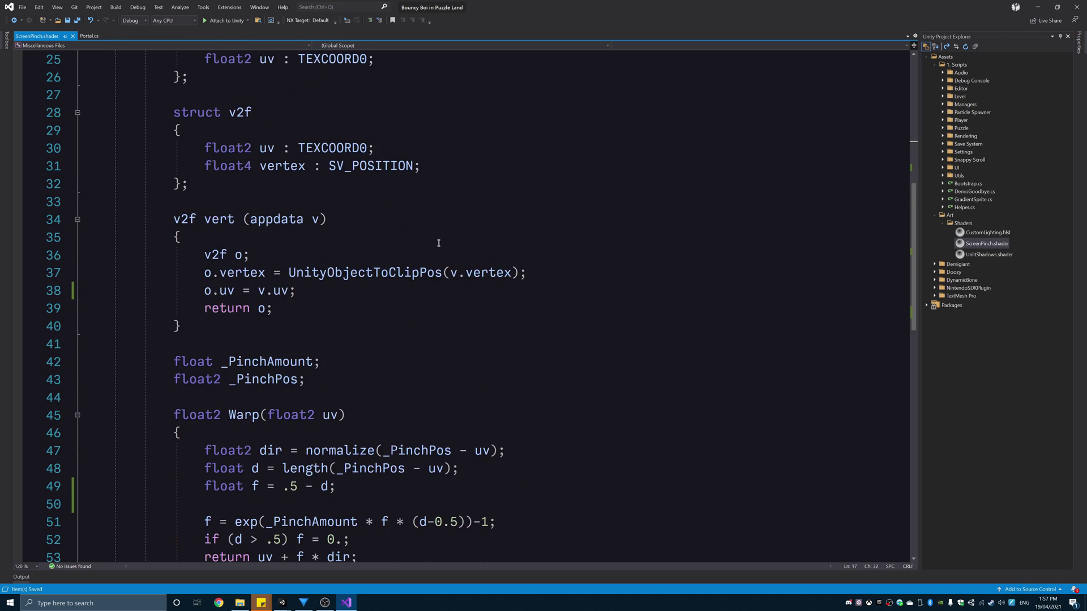
scroll(438, 243, down, 5)
click(205, 183)
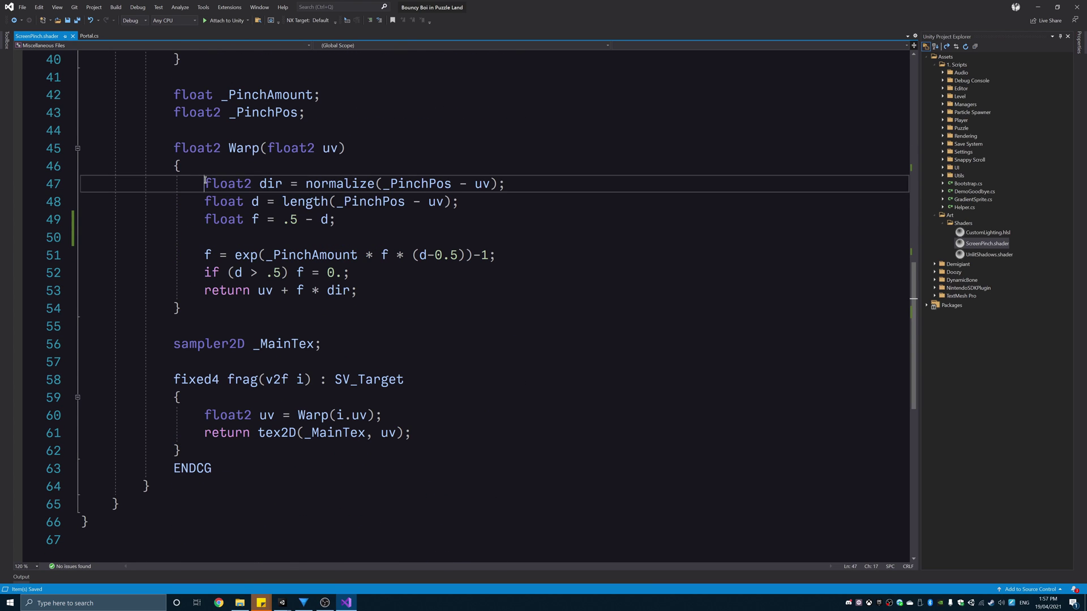
drag(204, 184, 358, 291)
click(346, 220)
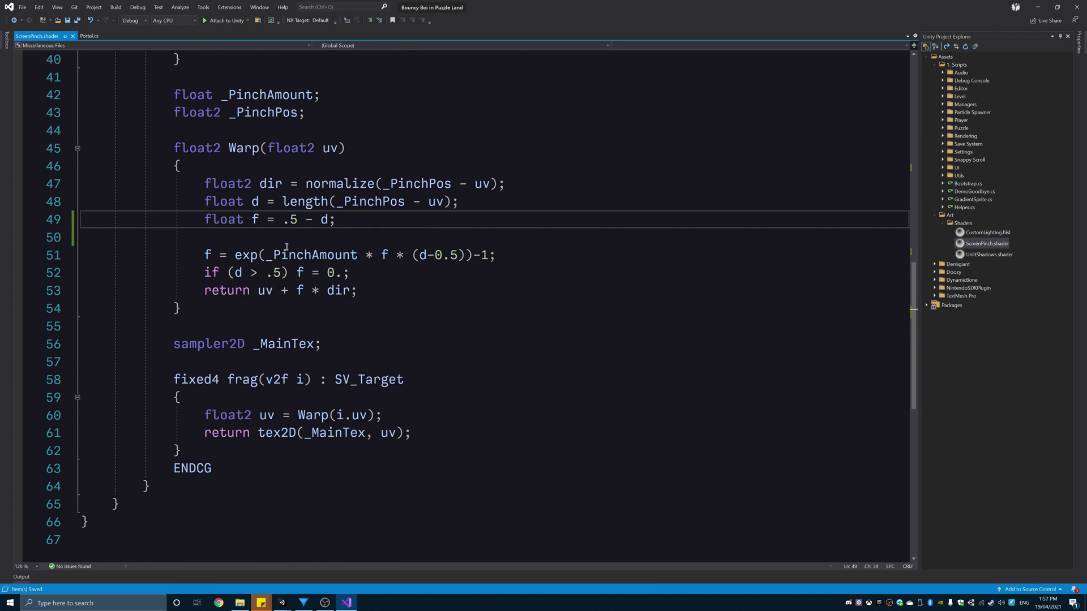
click(322, 255)
Highlight the line in the frag function that passes the UV coordinates through Warp.
scroll(375, 300, down, 1)
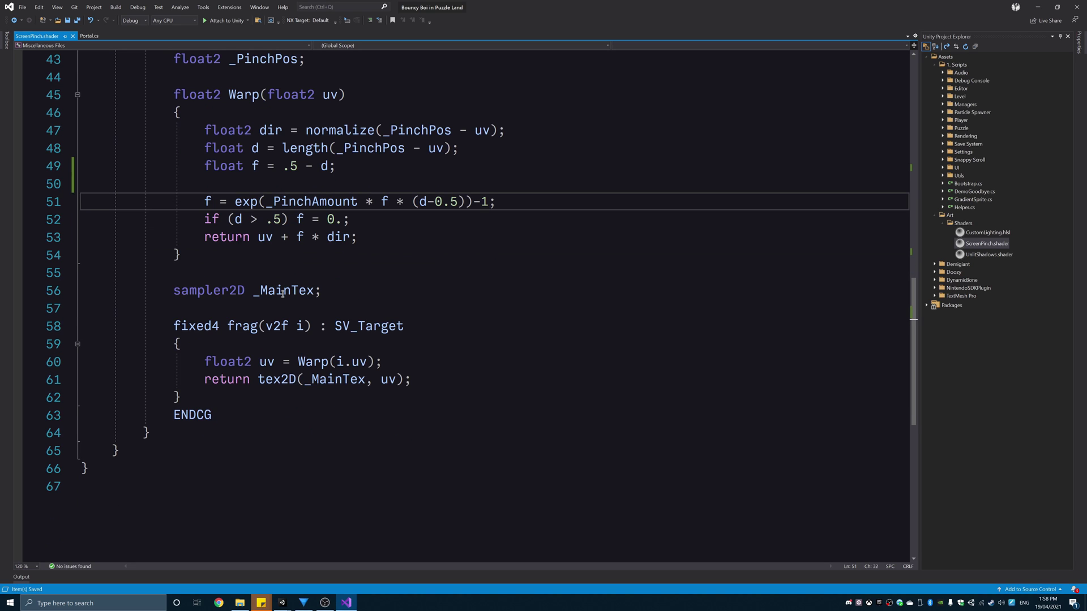
scroll(303, 335, down, 1)
drag(205, 308, 400, 309)
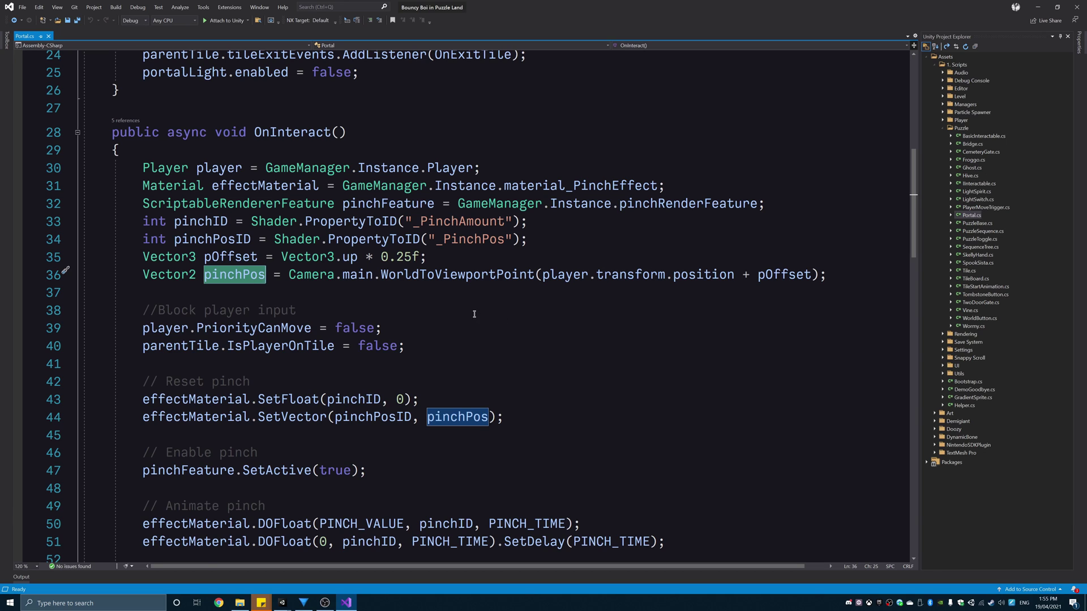
Review how OnInteract in Portal.cs resets the pinch values and enables the pinch feature with SetActive(true).
scroll(599, 331, down, 2)
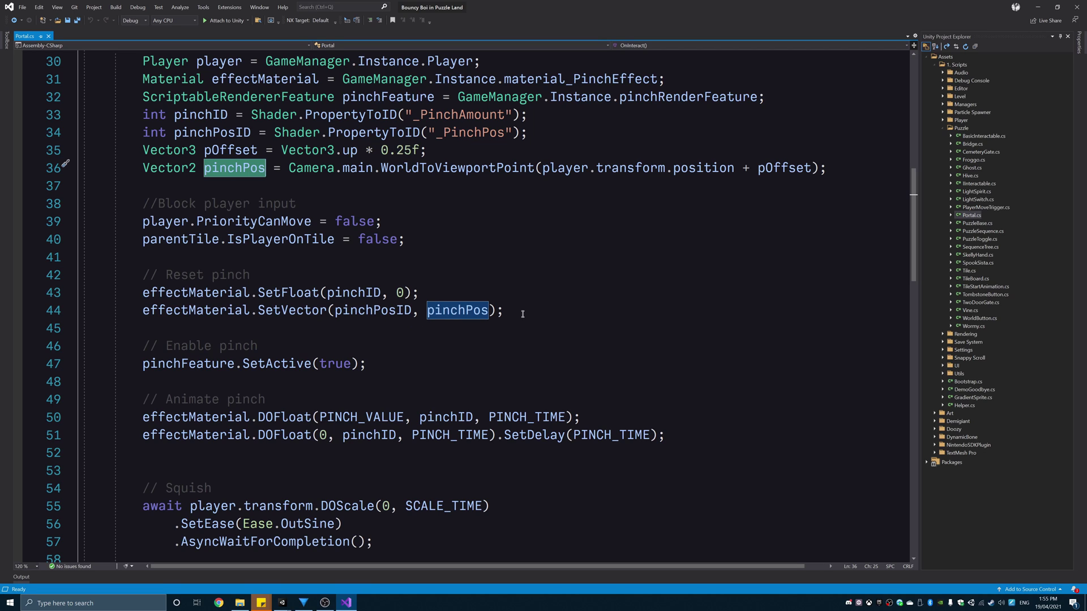
scroll(620, 300, down, 3)
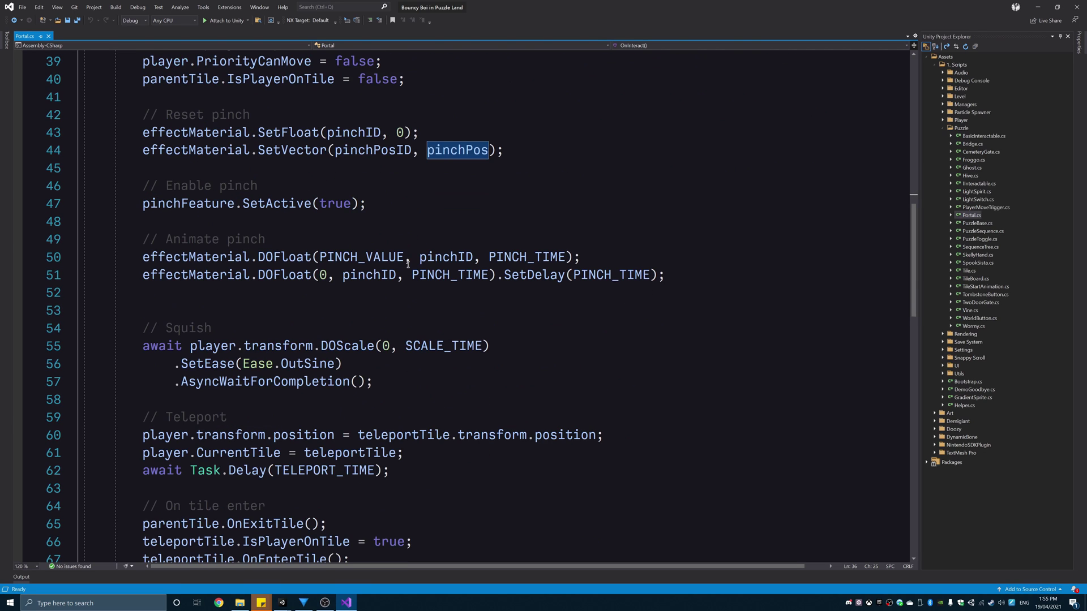
click(201, 208)
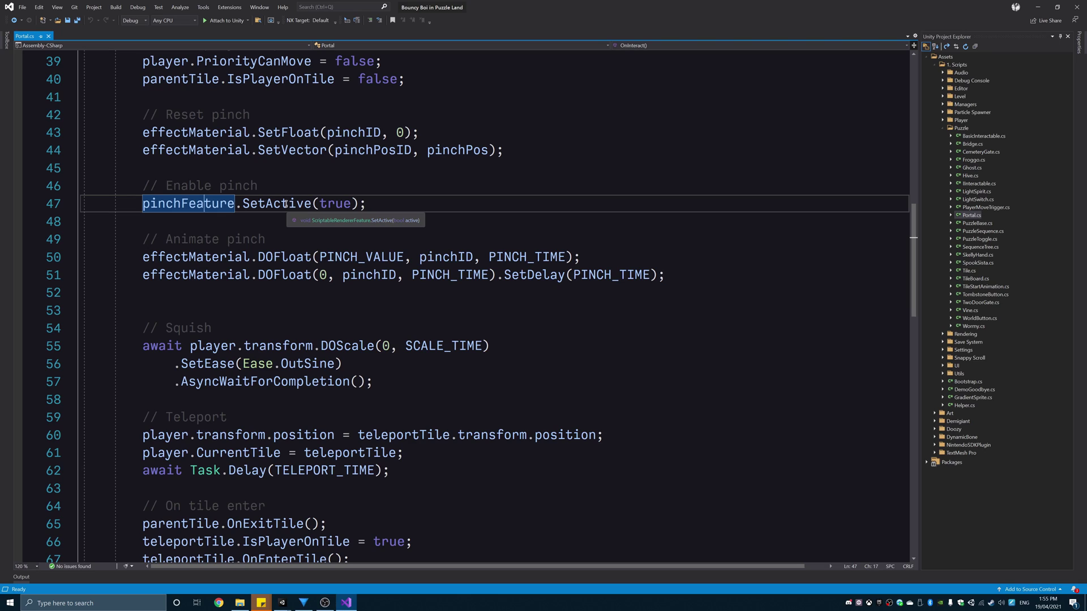
click(289, 205)
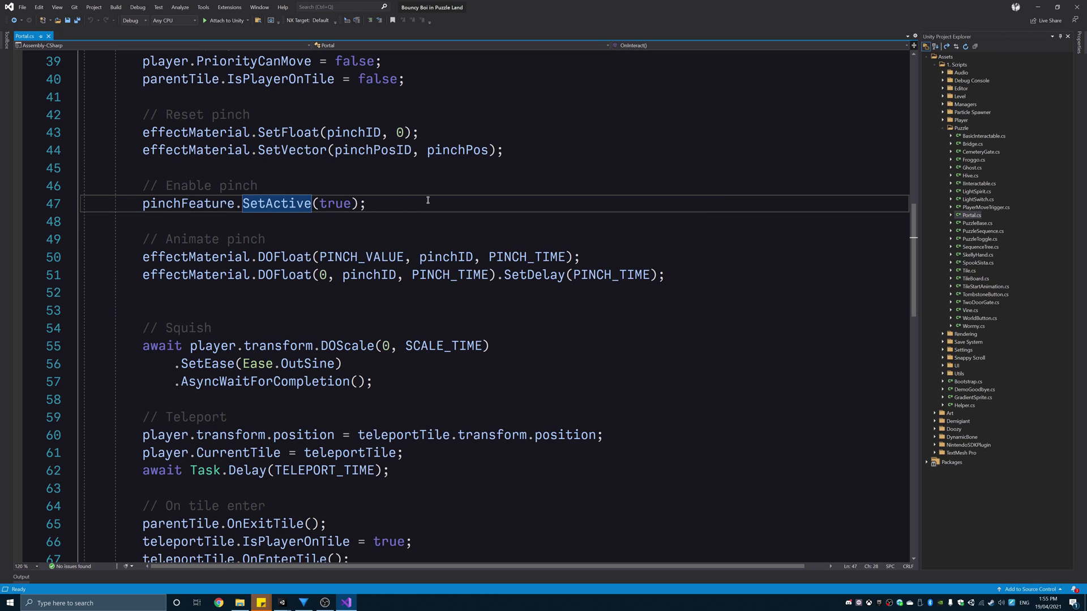
Examine the first DOFloat call under Animate pinch and its PINCH_VALUE, pinchID and PINCH_TIME arguments.
click(281, 258)
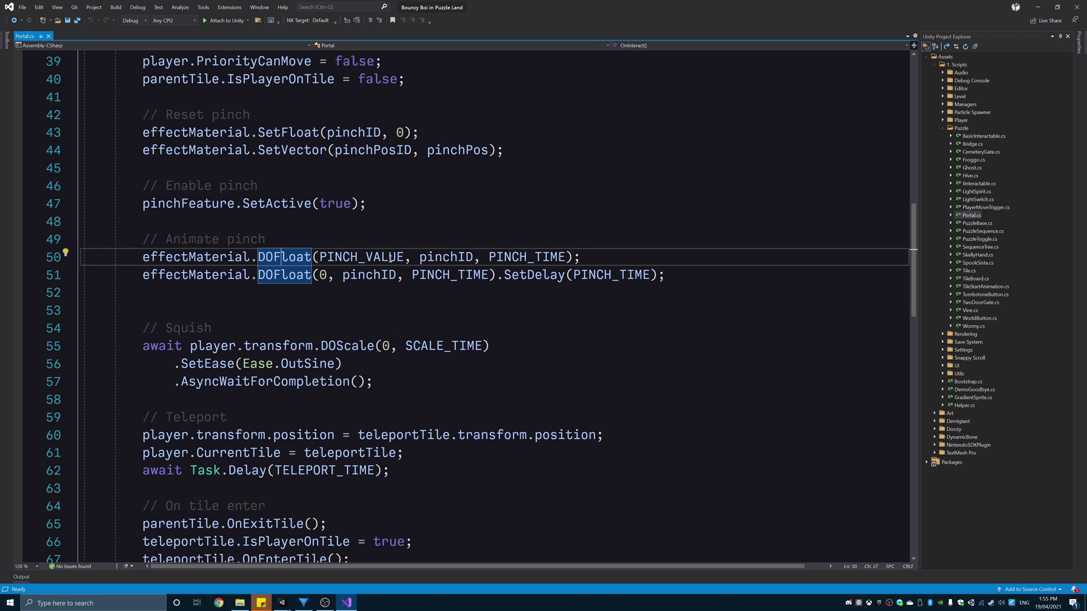
mouse_move(390, 258)
mouse_move(441, 258)
mouse_move(508, 257)
Read through the Squish, Teleport and On tile enter sections of OnInteract.
scroll(689, 281, down, 2)
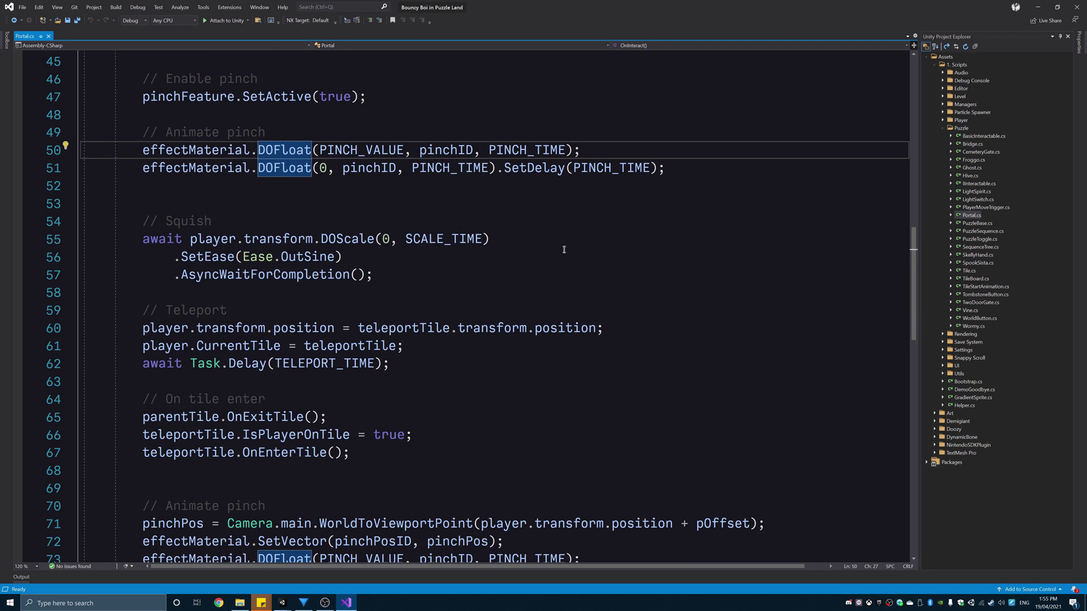
scroll(485, 285, down, 1)
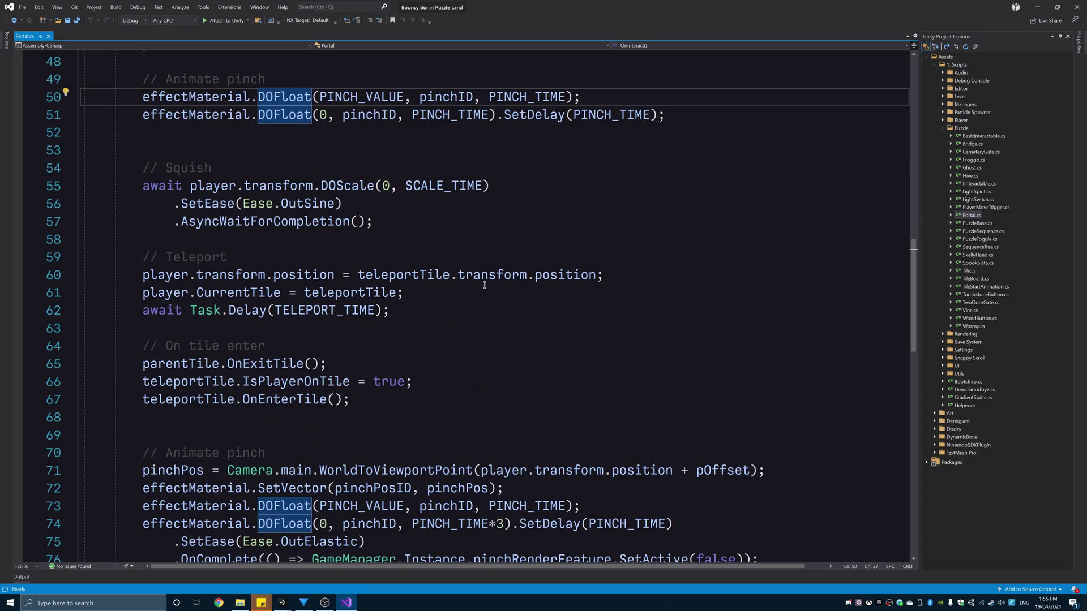
scroll(495, 305, down, 1)
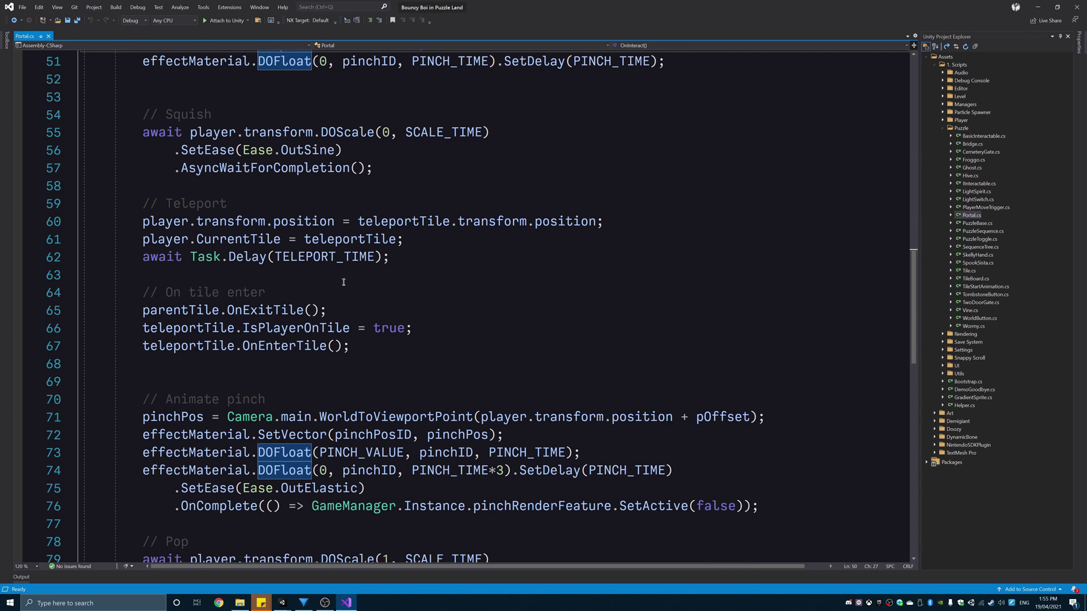
Examine the second Animate pinch block and its OnComplete callback that deactivates pinchRenderFeature.
scroll(440, 305, down, 4)
drag(158, 186, 271, 177)
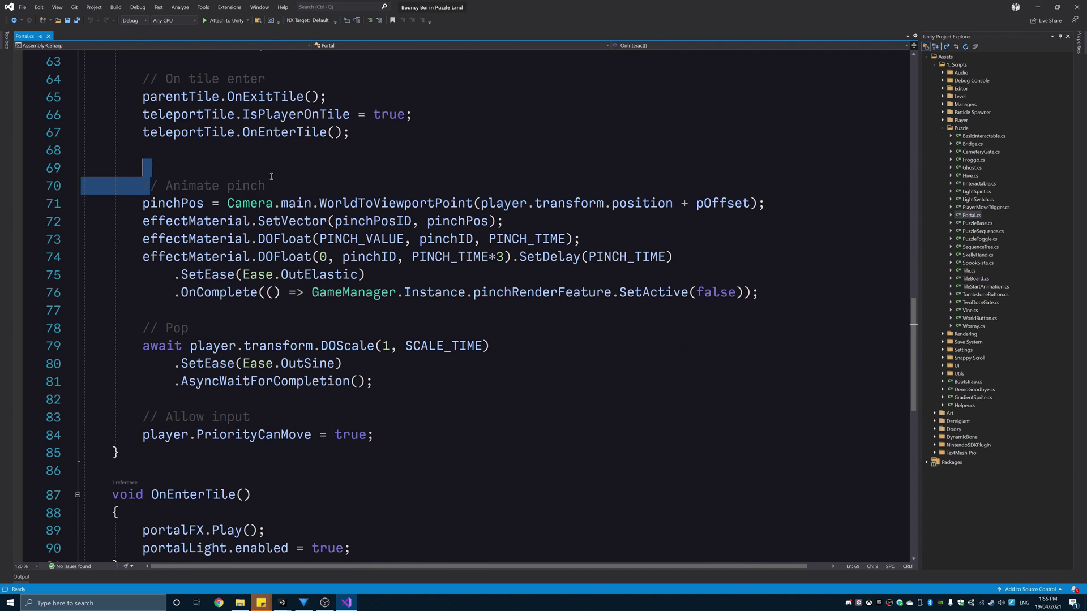
drag(166, 186, 271, 185)
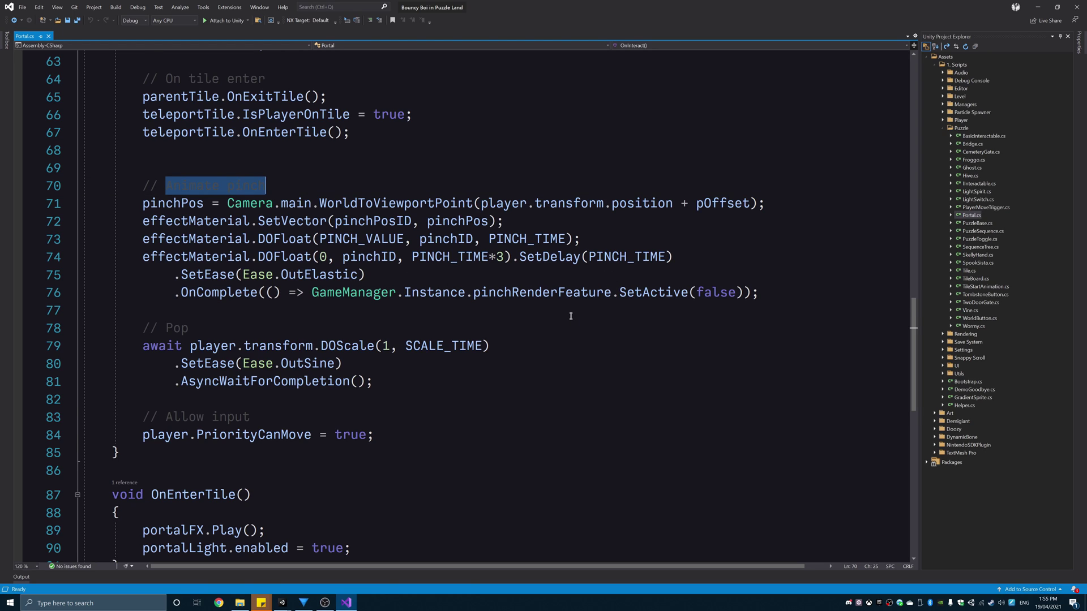
scroll(570, 316, down, 1)
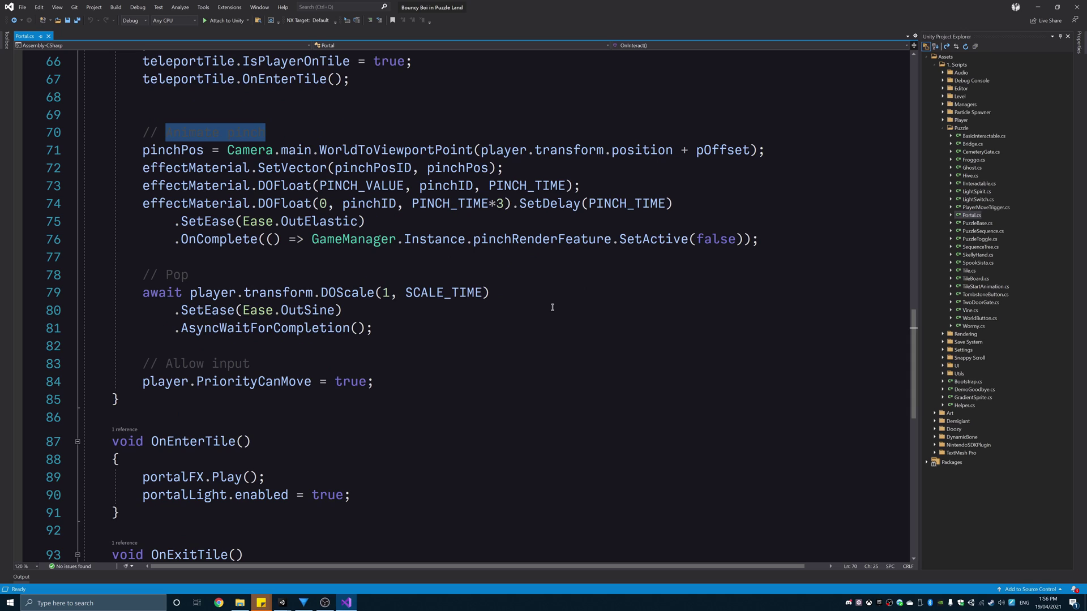
double_click(512, 242)
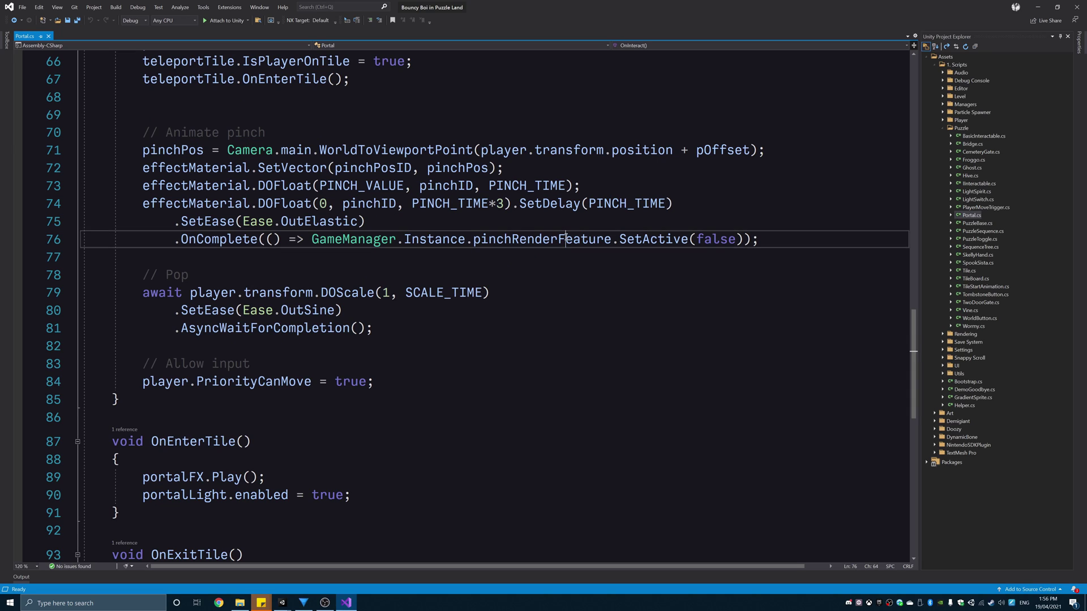
drag(513, 242, 745, 234)
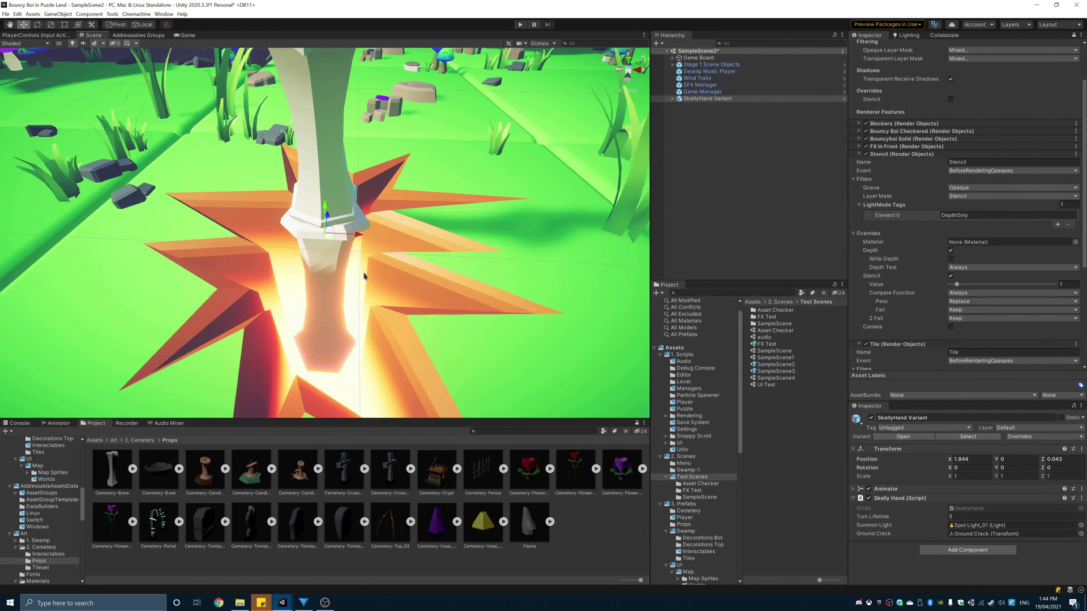
Switch to Unity and move the SkellyHand Variant across the ground tile to about X 1.995, Z 0.035.
drag(308, 264, 428, 220)
scroll(428, 219, down, 6)
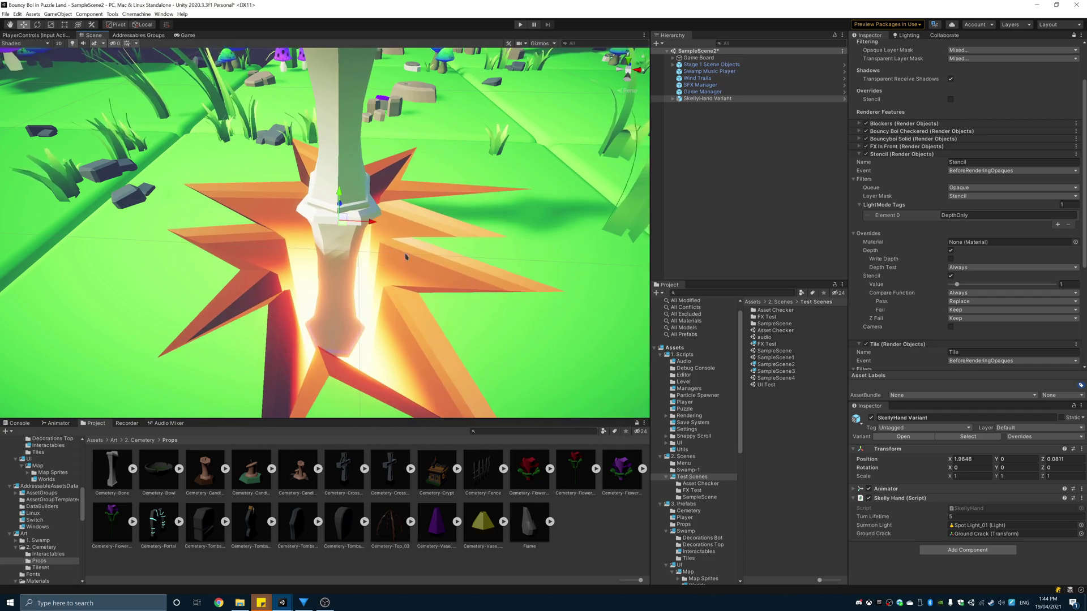
drag(328, 238, 347, 397)
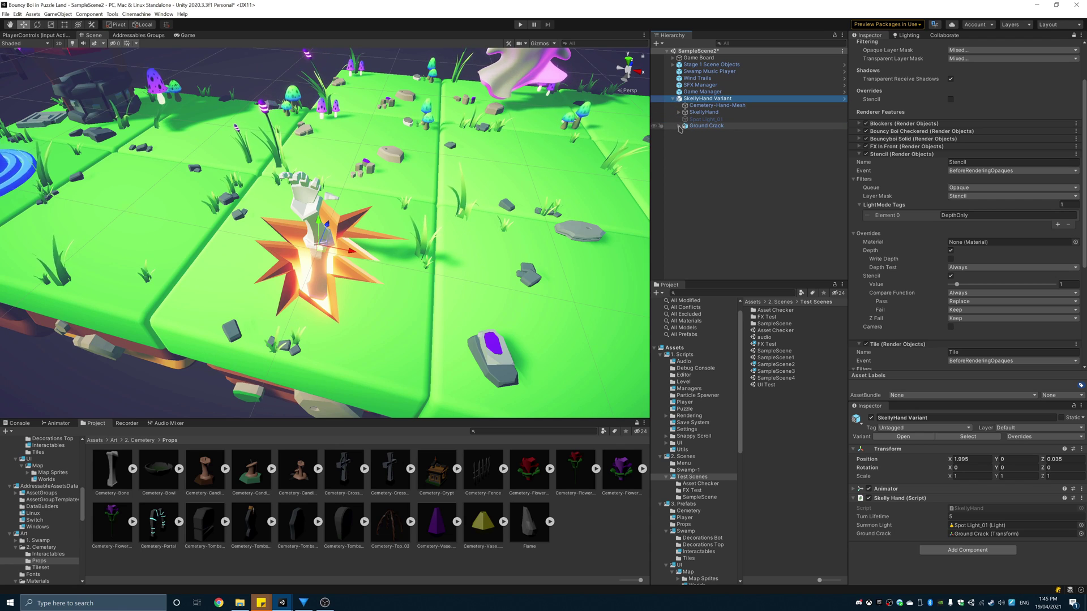
Select the Ground Crack Top object under Ground Crack and inspect its settings under magnification.
click(724, 140)
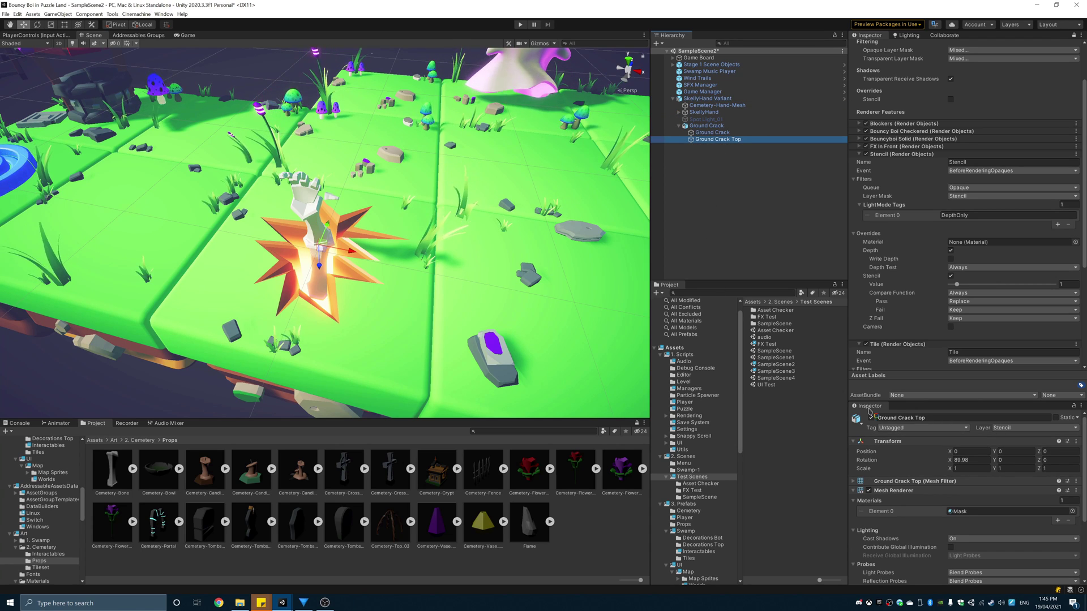
key(super+plus)
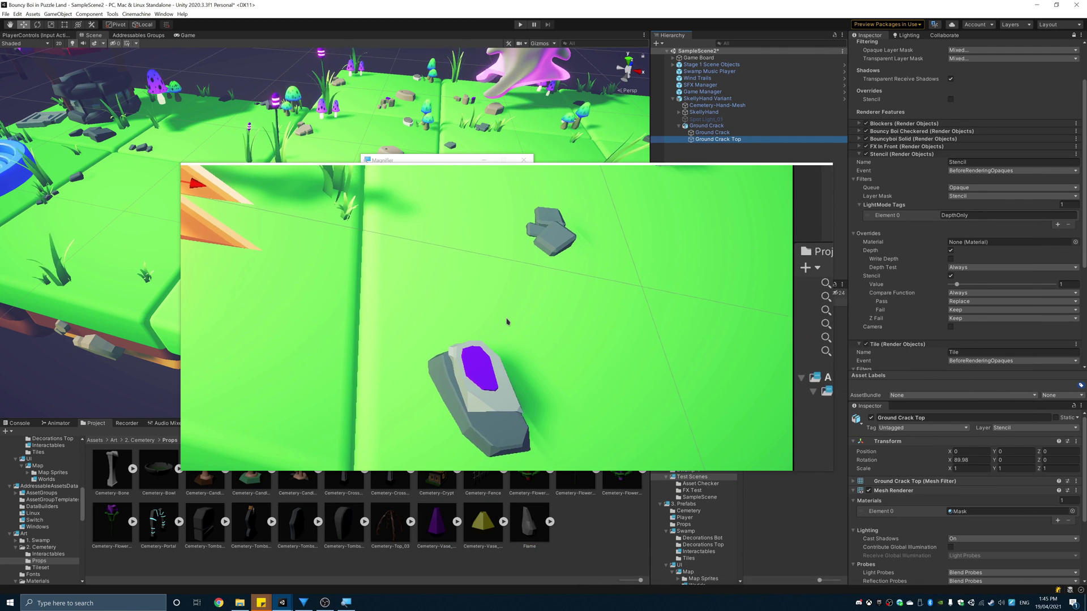
key(super+Escape)
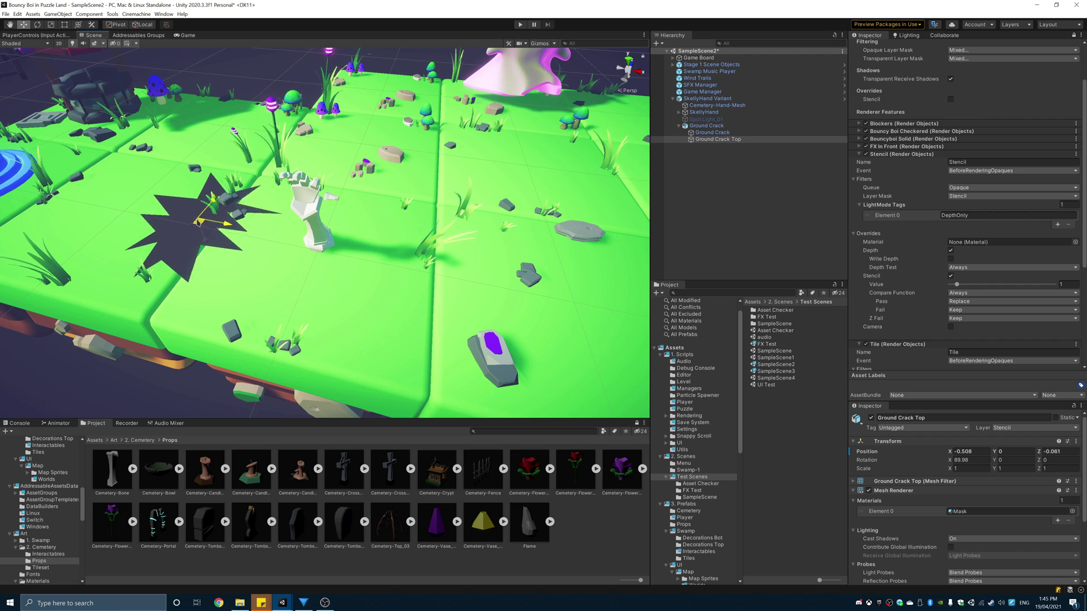